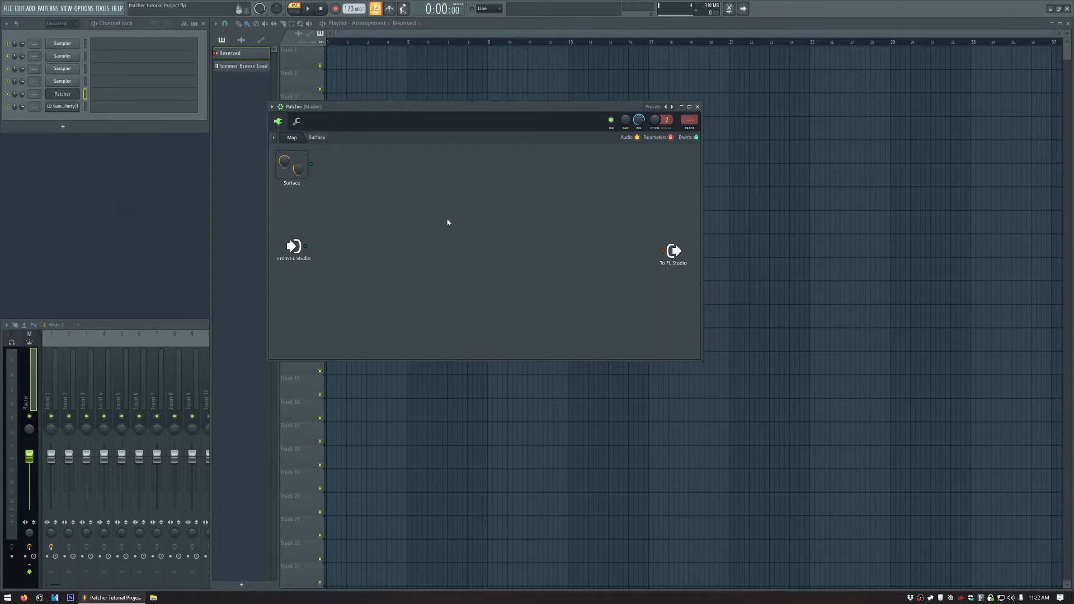
# Add a Harmor synth to the Patcher map between the FL Studio input and output, then close its editor.
pyautogui.press('F8')
pyautogui.moveTo(173, 255); pyautogui.dragTo(421, 205)
pyautogui.doubleClick(422, 206)
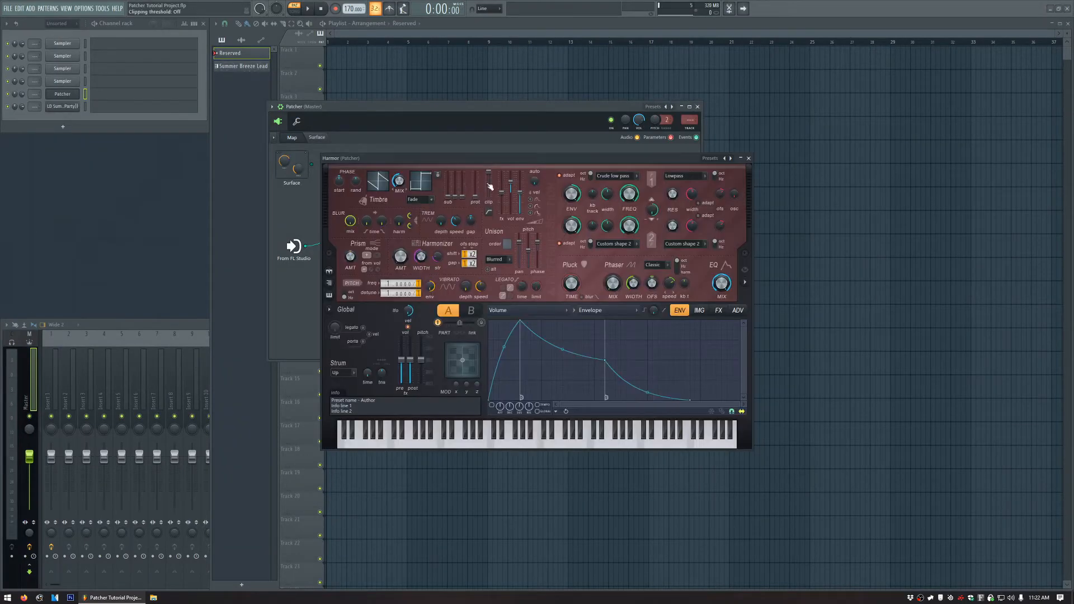
pyautogui.moveTo(495, 161); pyautogui.dragTo(374, 360)
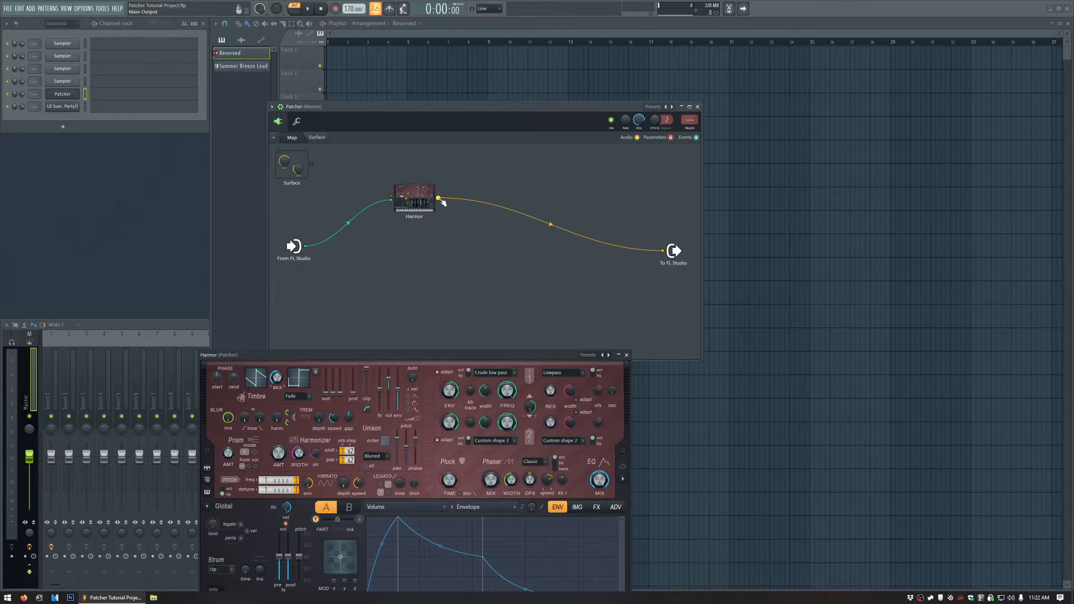
pyautogui.click(627, 355)
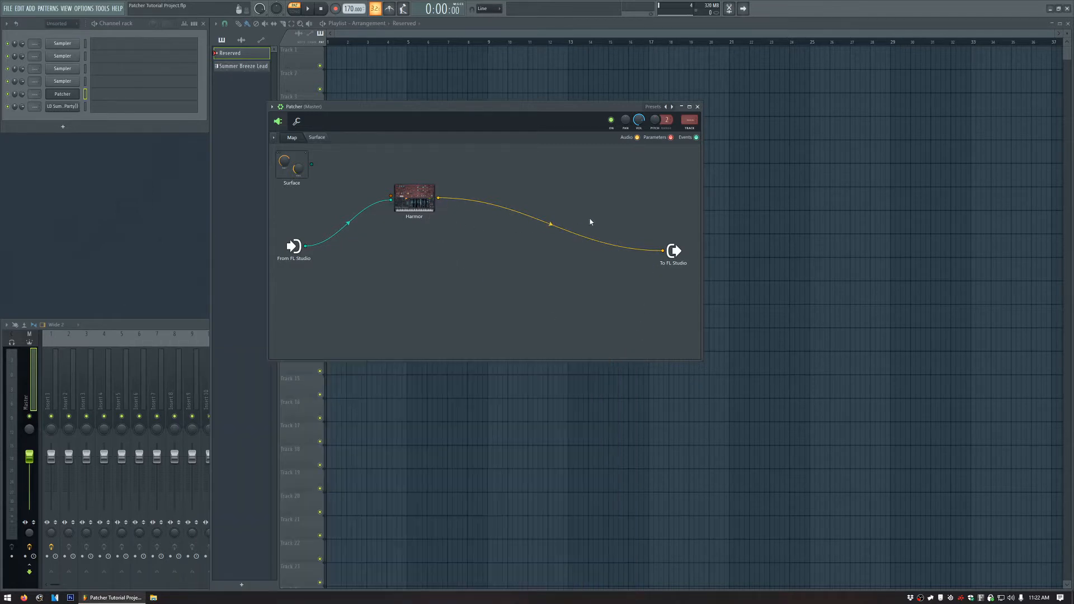
# Insert Fruity Parametric EQ 2 between Harmor and the output, and shape a mid peak with reduced lows and highs.
pyautogui.hotkey('shift', 'F8')
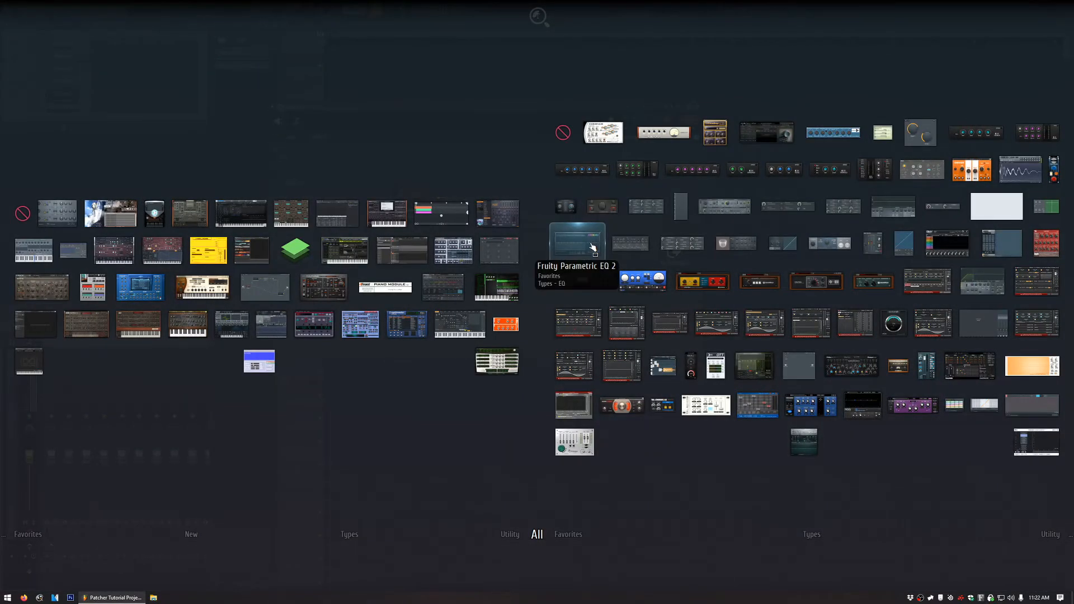
pyautogui.moveTo(592, 247); pyautogui.dragTo(665, 306)
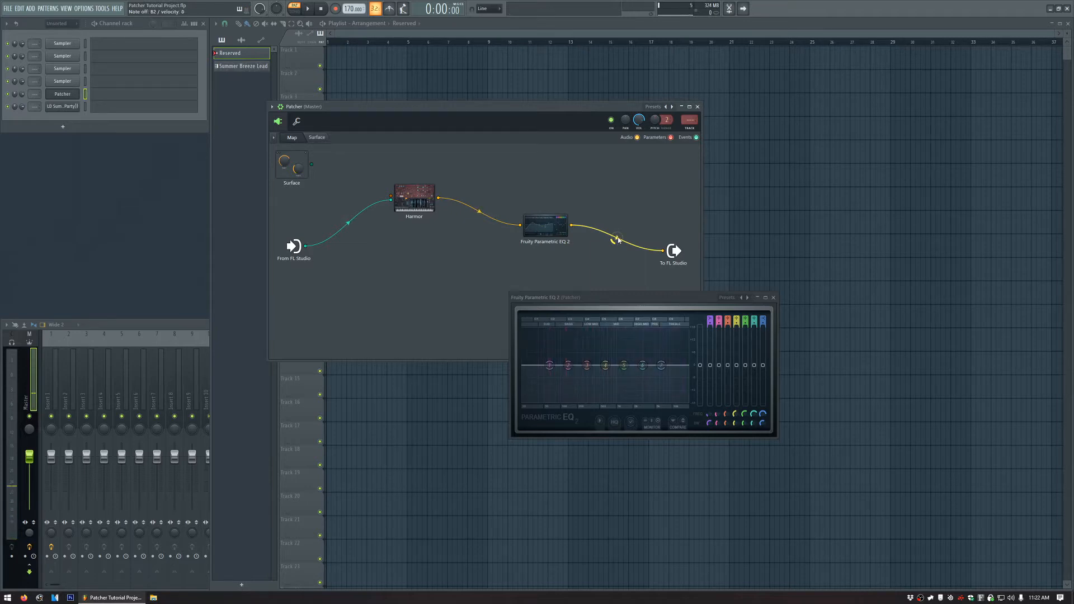
pyautogui.moveTo(662, 365); pyautogui.dragTo(638, 400)
pyautogui.moveTo(549, 365); pyautogui.dragTo(617, 344)
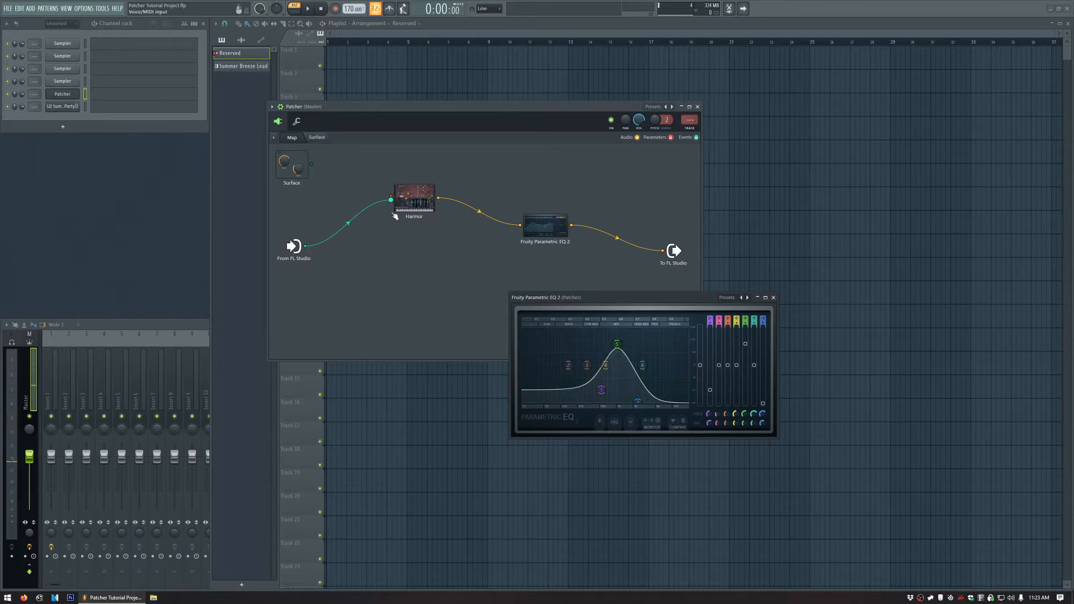
# Reposition the Fruity Parametric EQ 2 module nearer to Harmor and close the EQ editor.
pyautogui.moveTo(619, 304); pyautogui.dragTo(437, 295)
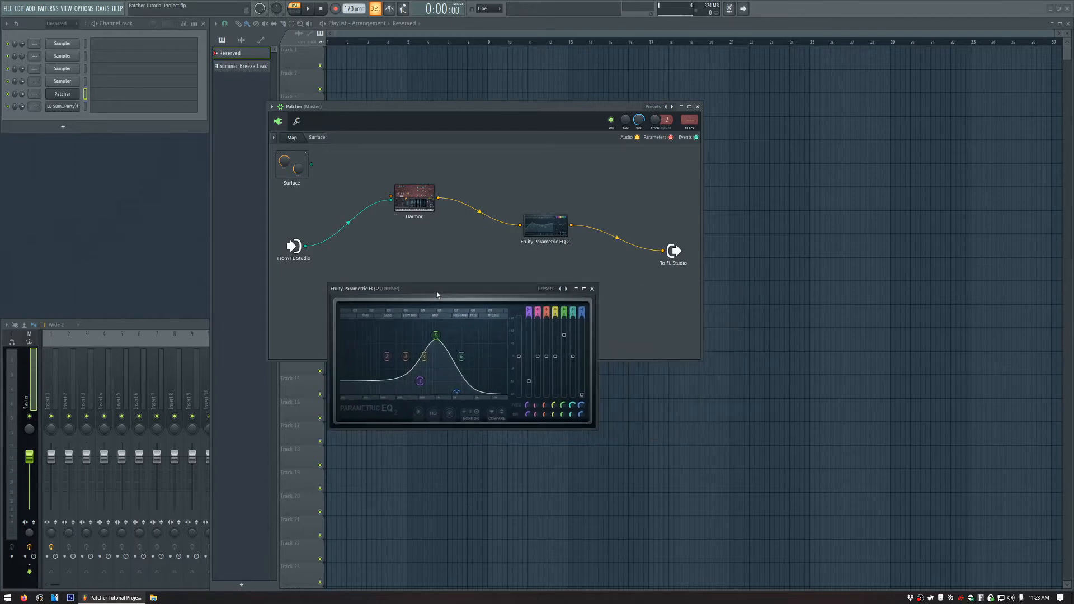
pyautogui.moveTo(548, 236); pyautogui.dragTo(508, 201)
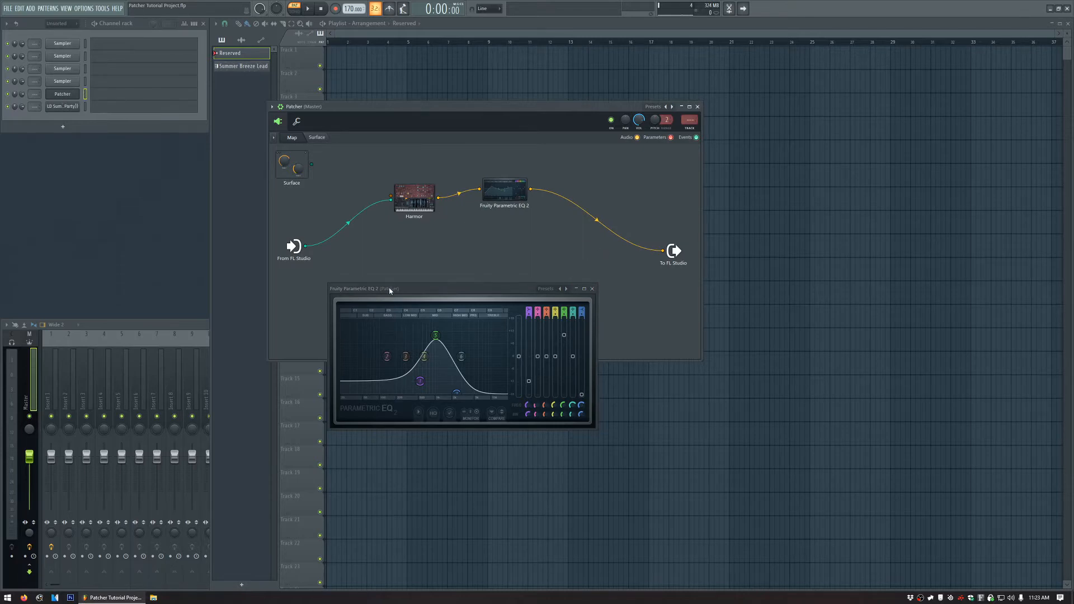
pyautogui.click(593, 290)
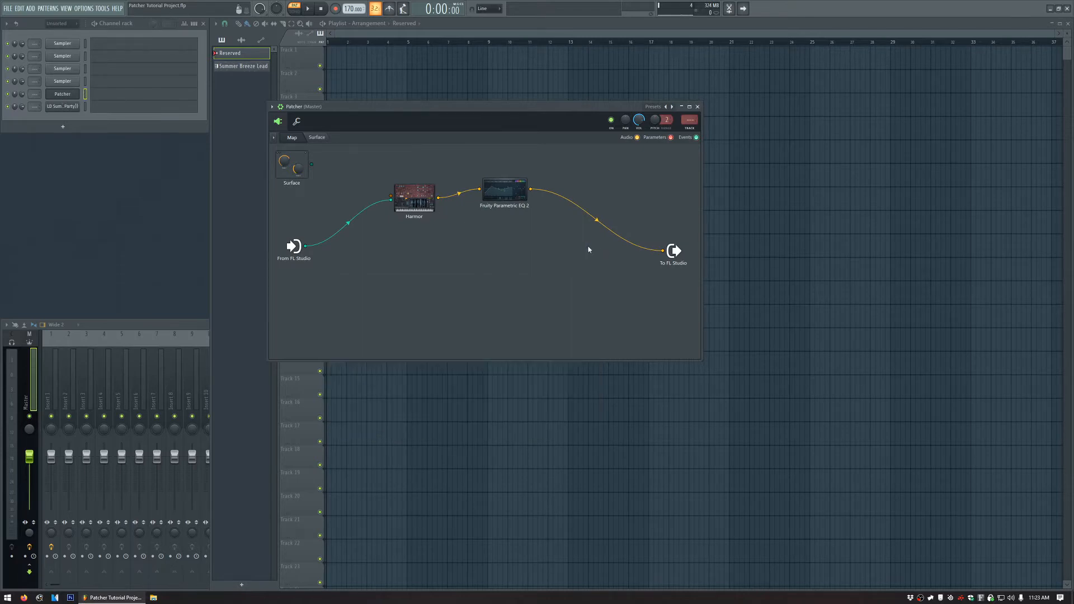
# Insert Fruity Reeverb 2 between the EQ and the output, and space out the EQ and Harmor modules.
pyautogui.middleClick(539, 253)
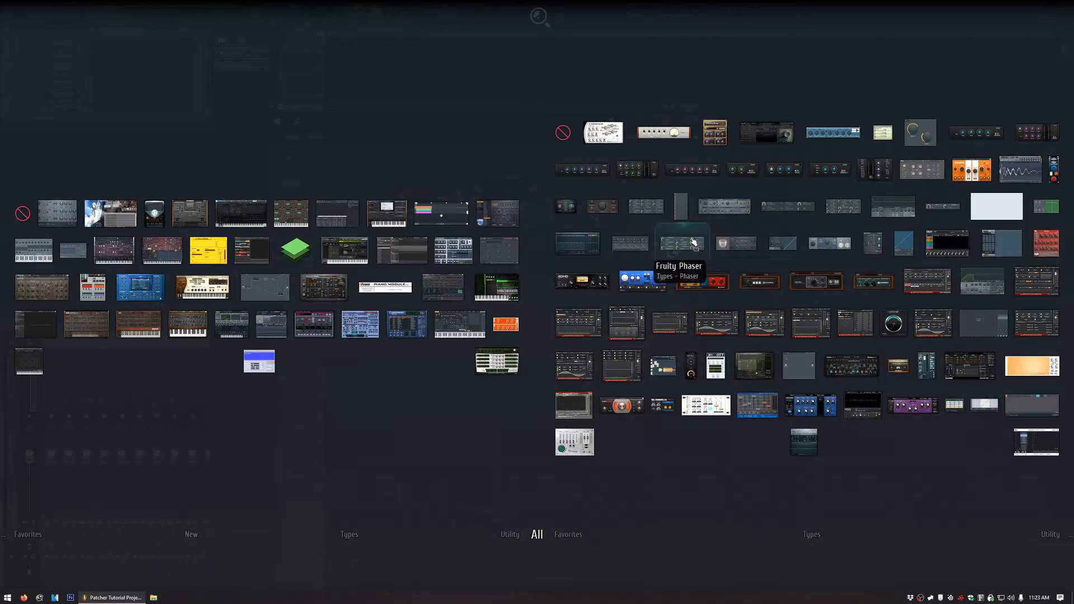
pyautogui.click(730, 246)
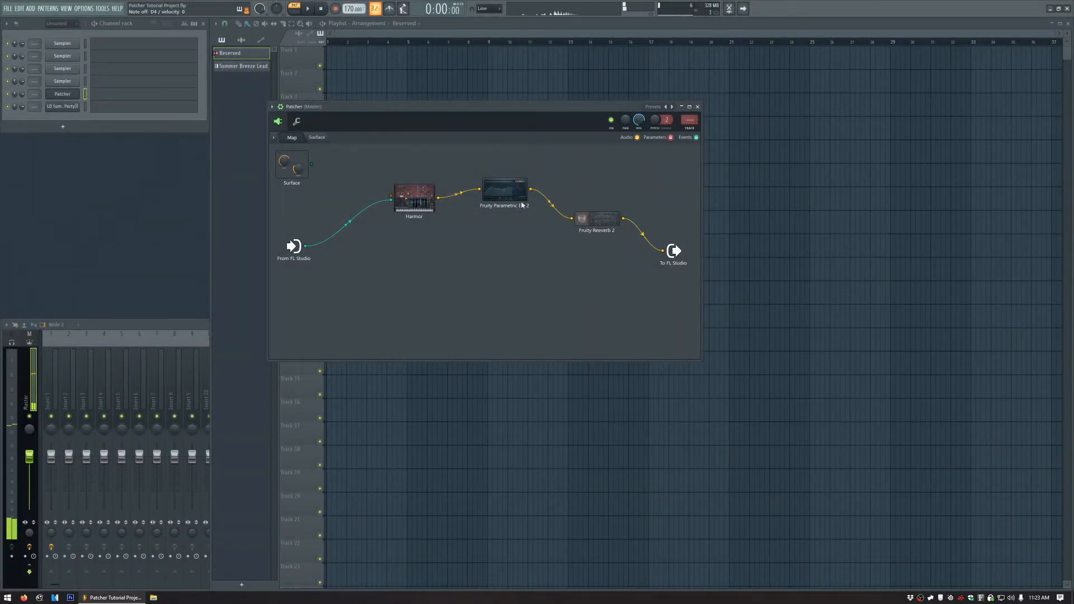
pyautogui.moveTo(503, 191); pyautogui.dragTo(497, 206)
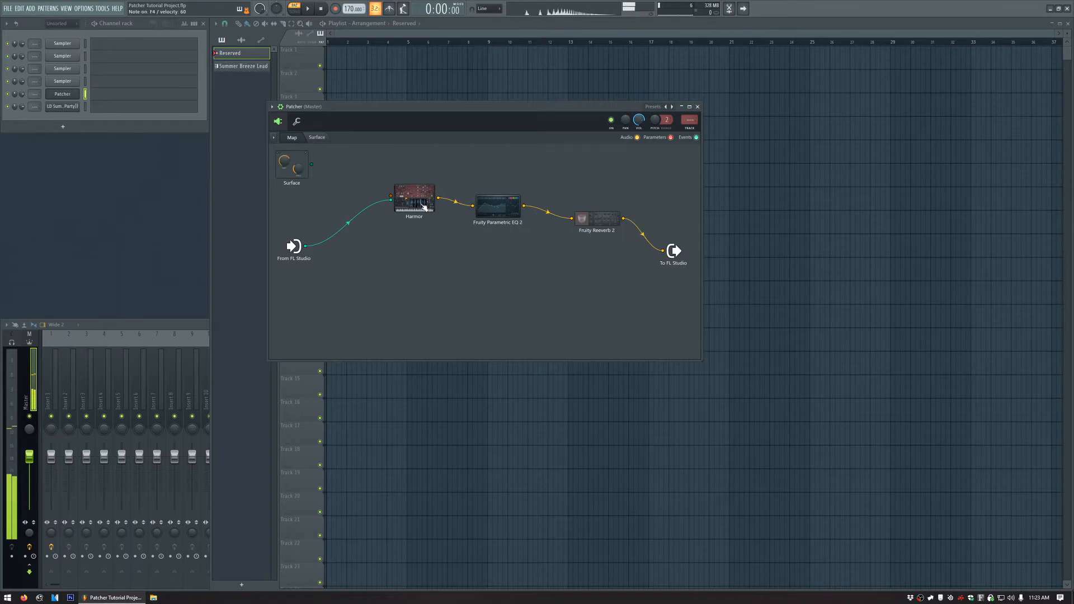
pyautogui.moveTo(414, 201); pyautogui.dragTo(401, 192)
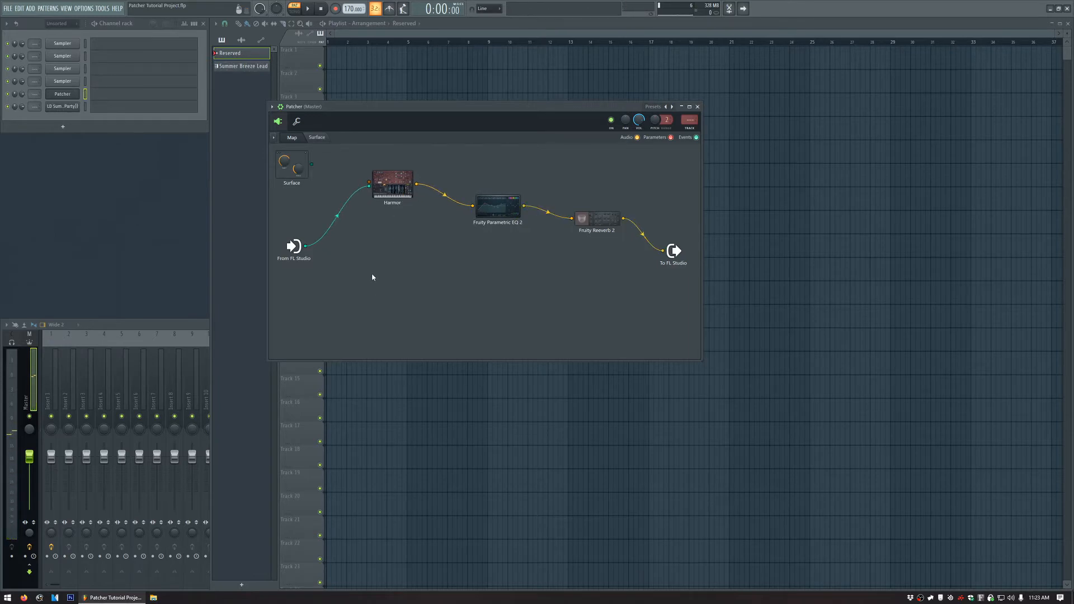
# Add a second Harmor below the first with its own path to the output, and check its editor.
pyautogui.middleClick(386, 276)
pyautogui.click(162, 255)
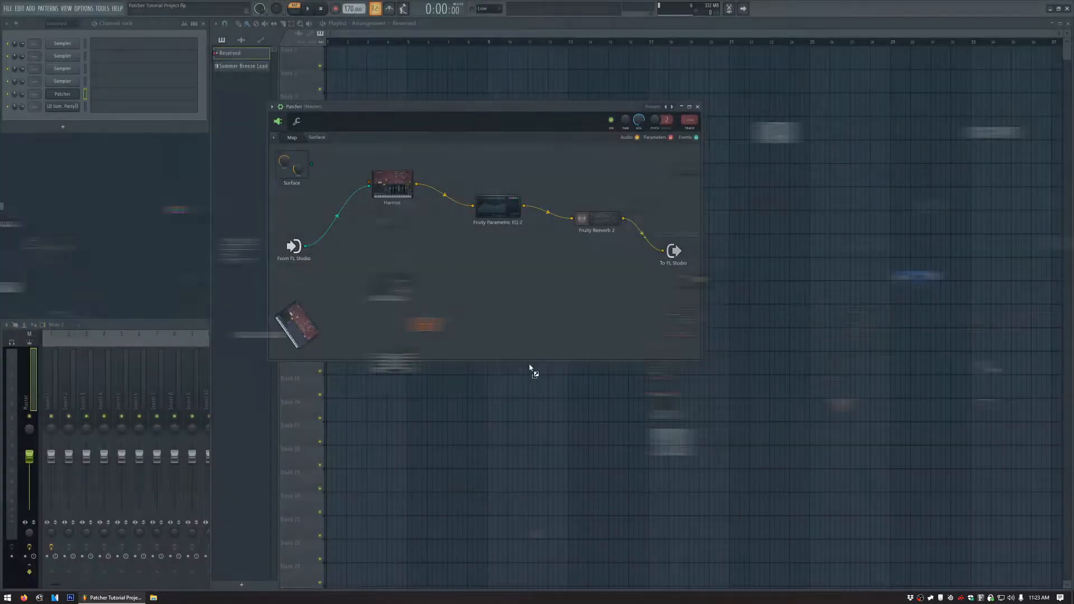
pyautogui.moveTo(412, 297); pyautogui.dragTo(379, 272)
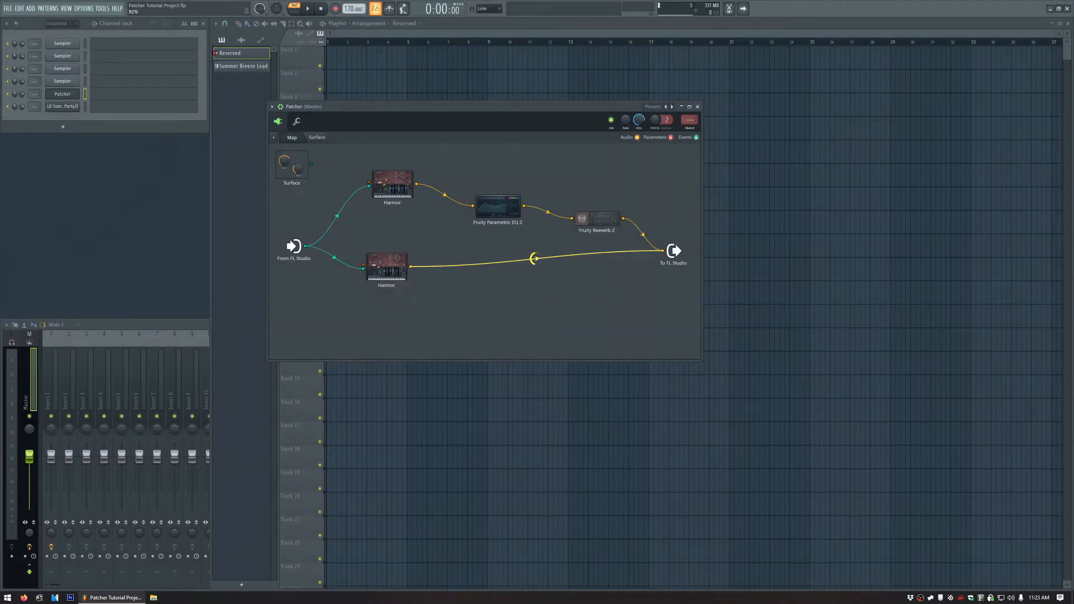
pyautogui.click(392, 267)
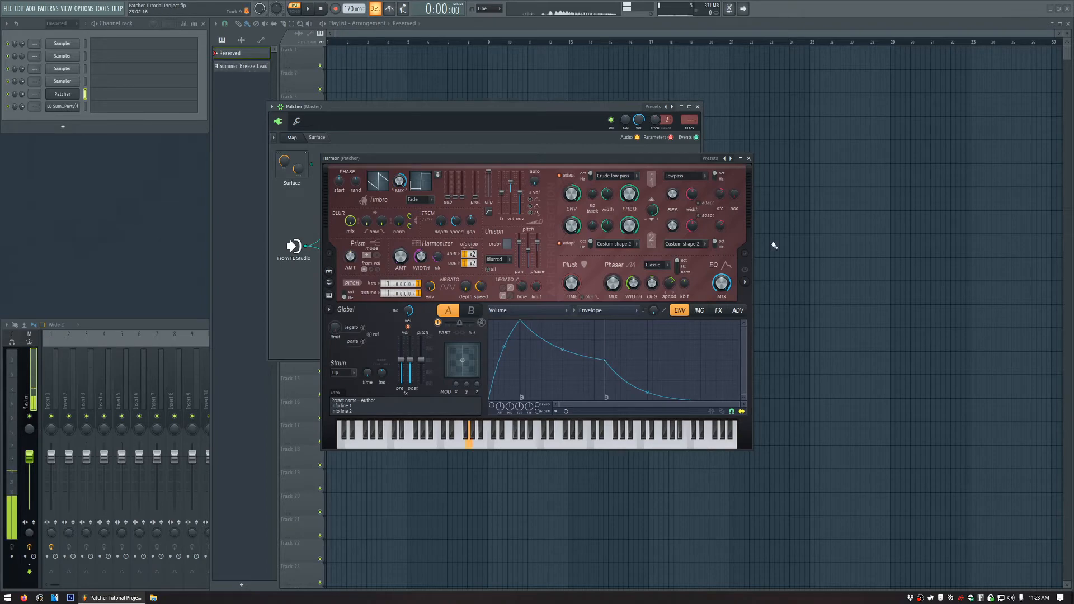
pyautogui.click(749, 158)
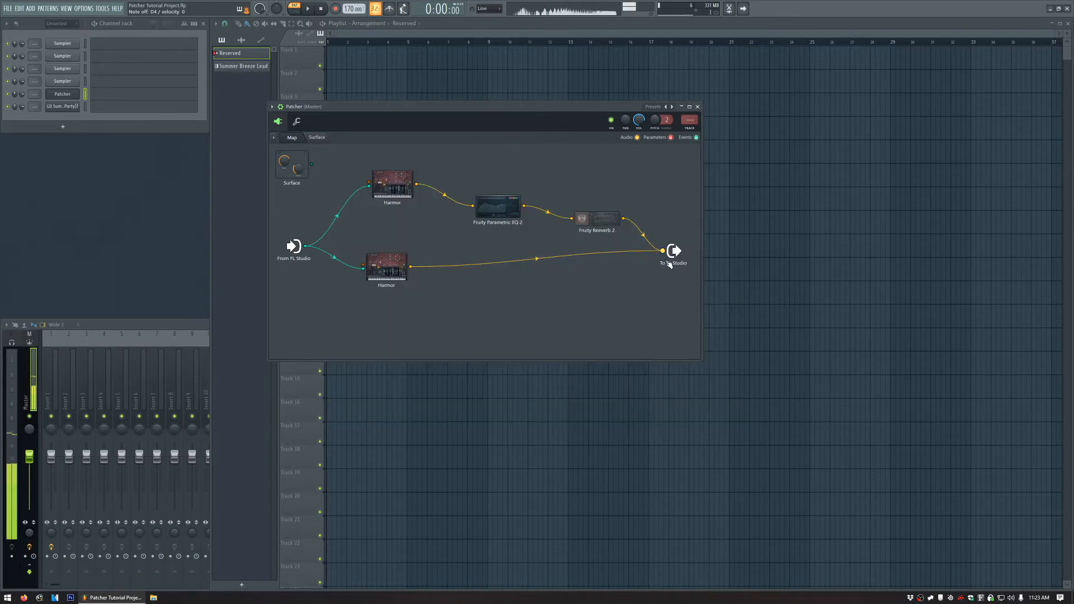
# Reroute the lower Harmor's audio output into Fruity Reeverb 2 and shift the EQ module closer to the upper Harmor.
pyautogui.moveTo(663, 250); pyautogui.dragTo(643, 241)
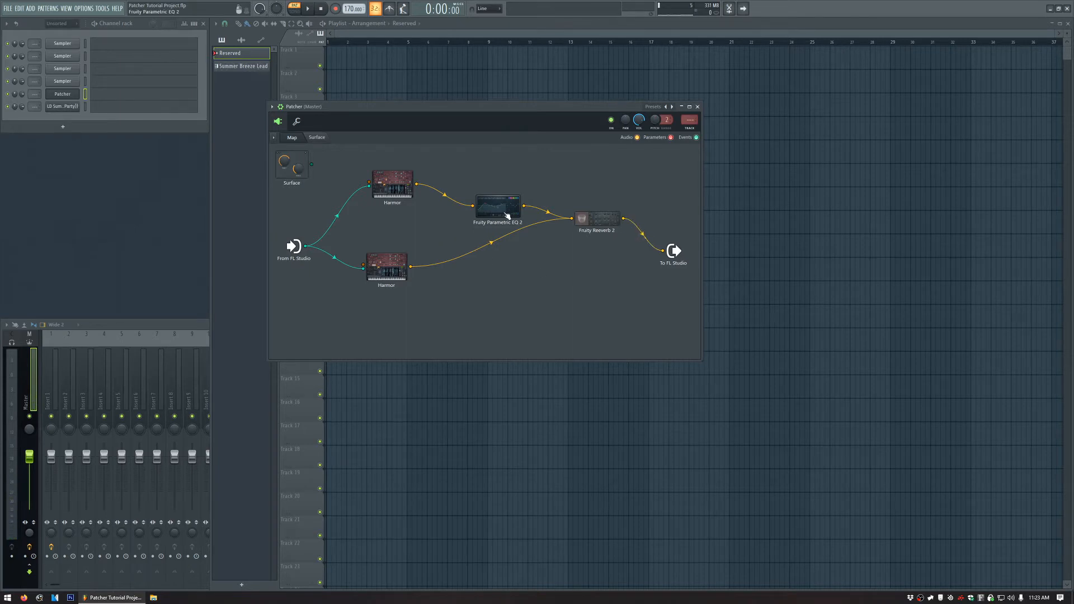
pyautogui.moveTo(507, 215); pyautogui.dragTo(488, 212)
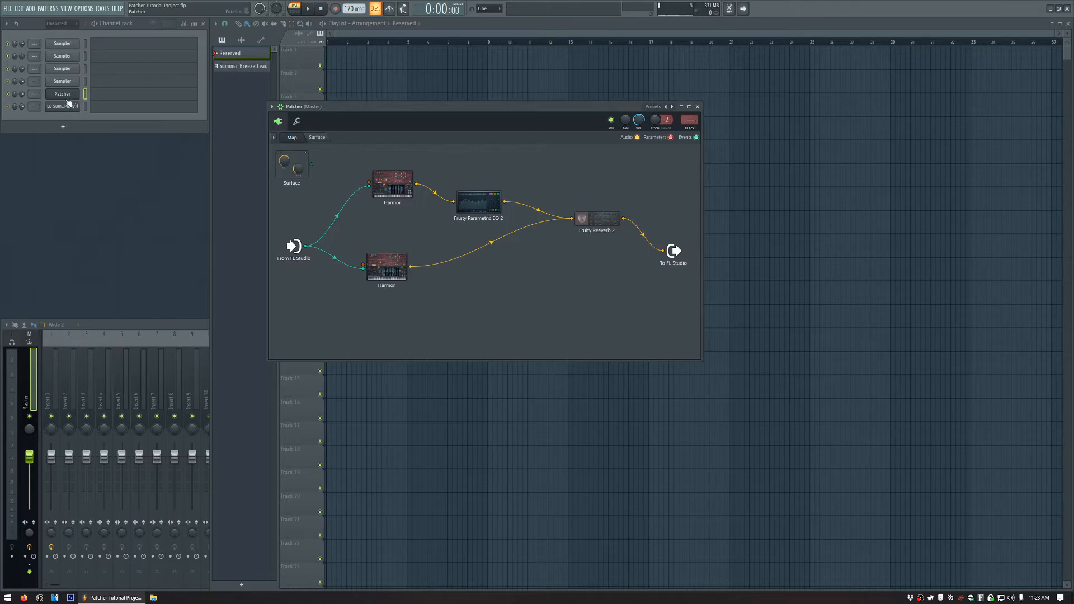
# Move the Patcher window, make it wider and shorter, and spread the output, reverb, EQ and upper Harmor modules within it.
pyautogui.moveTo(354, 107); pyautogui.dragTo(297, 118)
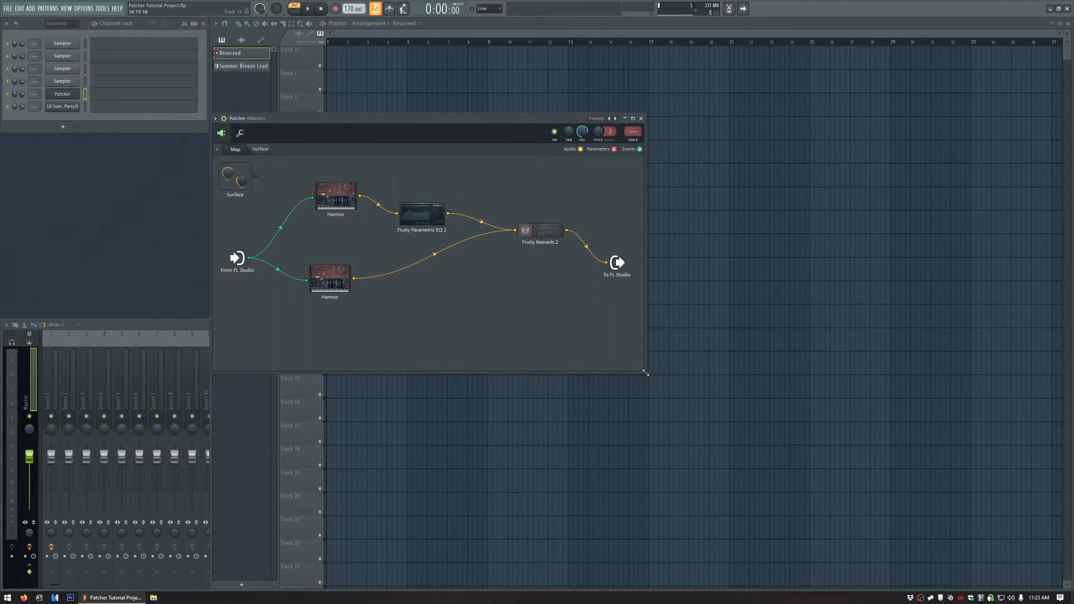
pyautogui.moveTo(645, 372); pyautogui.dragTo(706, 330)
pyautogui.moveTo(614, 272); pyautogui.dragTo(625, 263)
pyautogui.moveTo(541, 236); pyautogui.dragTo(558, 227)
pyautogui.moveTo(424, 223); pyautogui.dragTo(437, 205)
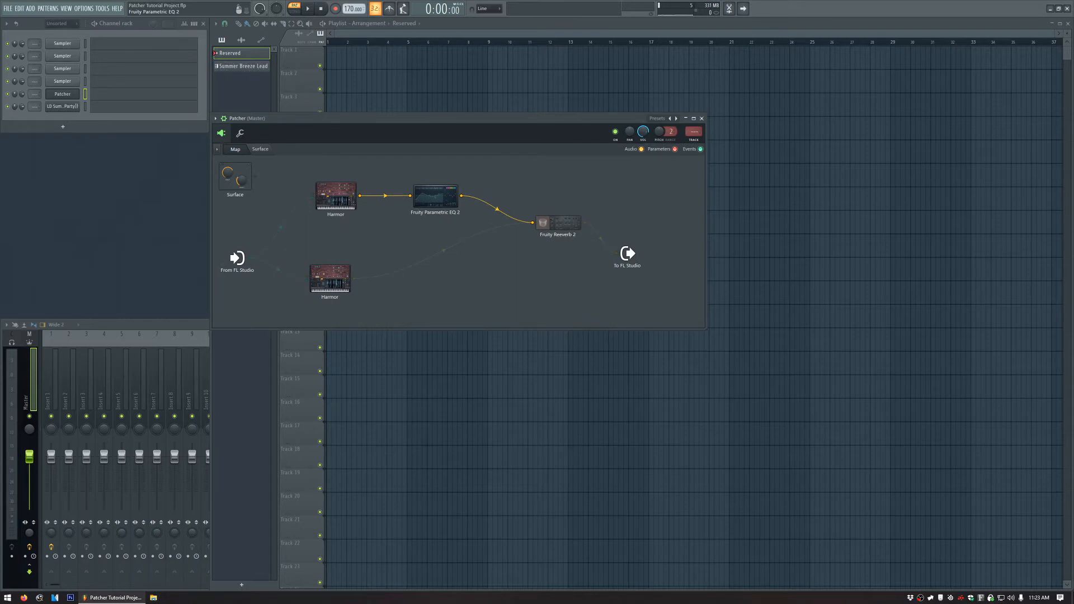
pyautogui.moveTo(336, 208); pyautogui.dragTo(320, 208)
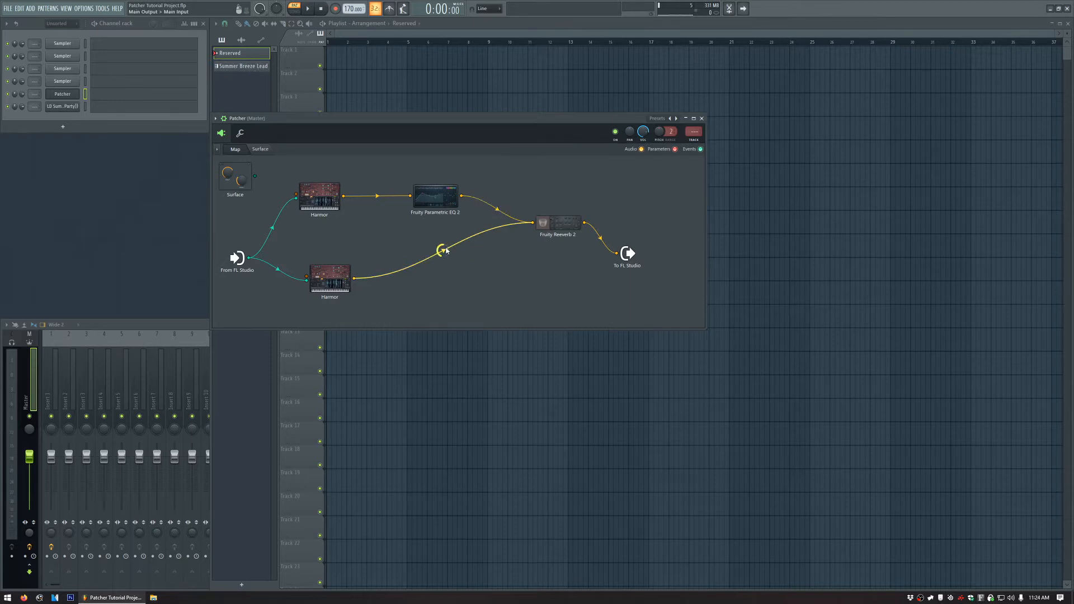
# Adjust the audio level of the connection from the lower Harmor to Fruity Reeverb 2.
pyautogui.moveTo(445, 251); pyautogui.dragTo(442, 227)
pyautogui.moveTo(442, 252); pyautogui.dragTo(443, 260)
pyautogui.moveTo(443, 252); pyautogui.dragTo(443, 251)
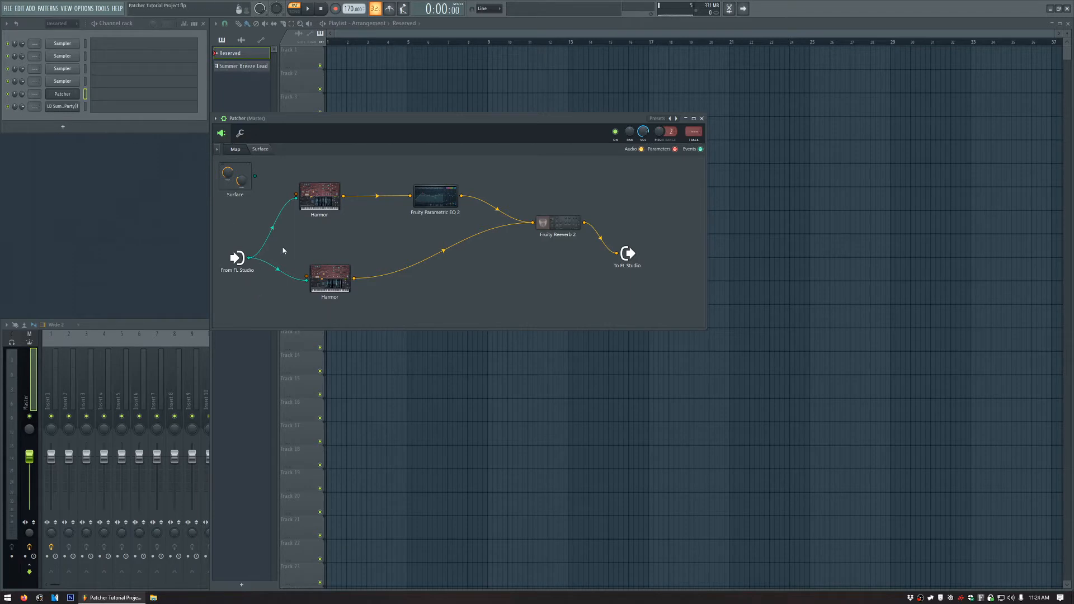
# Rearrange both Harmor modules, the EQ and the reverb on the map to leave room before the output.
pyautogui.moveTo(333, 279); pyautogui.dragTo(369, 277)
pyautogui.moveTo(315, 197); pyautogui.dragTo(356, 199)
pyautogui.moveTo(436, 193); pyautogui.dragTo(475, 194)
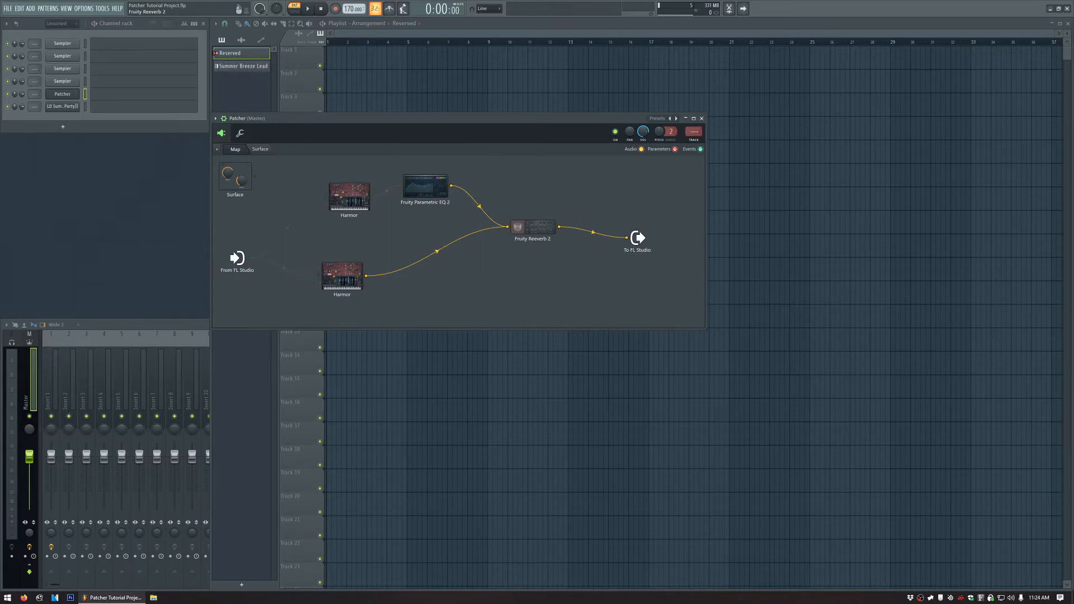
pyautogui.moveTo(533, 227); pyautogui.dragTo(514, 244)
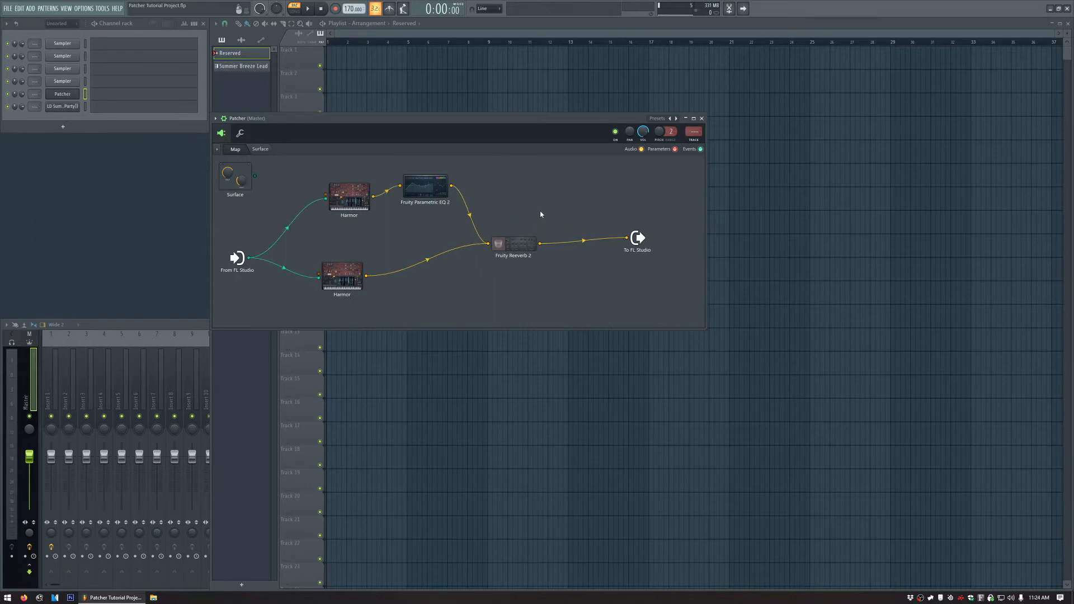
# Insert Fruity Filter between Fruity Reeverb 2 and the output, and space the three modules apart.
pyautogui.rightClick(613, 200)
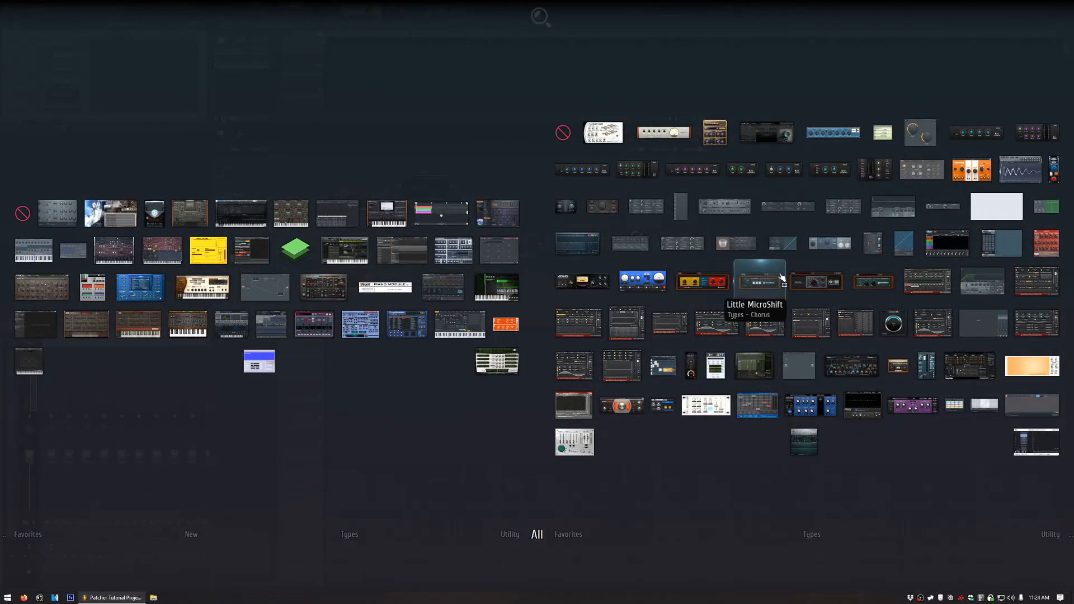
pyautogui.click(786, 207)
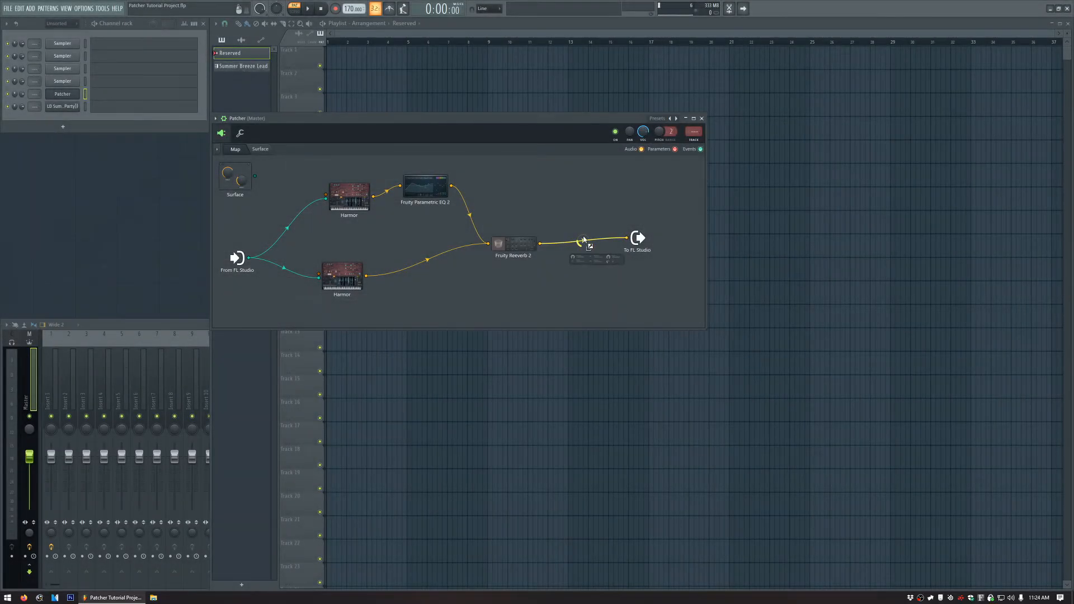
pyautogui.moveTo(584, 240); pyautogui.dragTo(584, 240)
pyautogui.moveTo(515, 247); pyautogui.dragTo(497, 235)
pyautogui.moveTo(637, 239); pyautogui.dragTo(681, 235)
pyautogui.moveTo(584, 238); pyautogui.dragTo(602, 234)
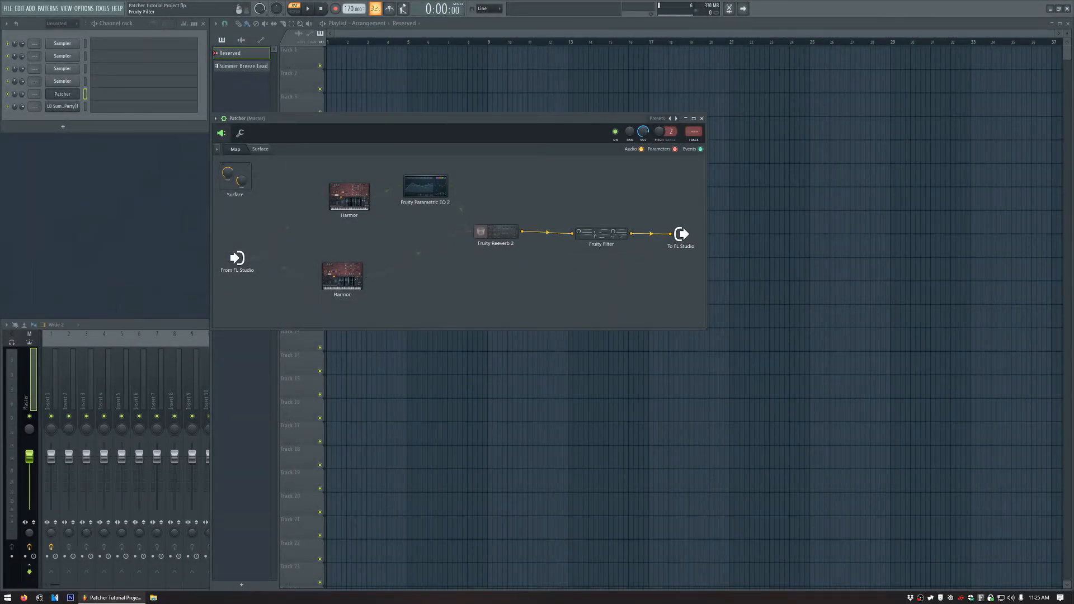
# Enable the Cutoff frequency parameter input on the Fruity Filter module.
pyautogui.rightClick(587, 234)
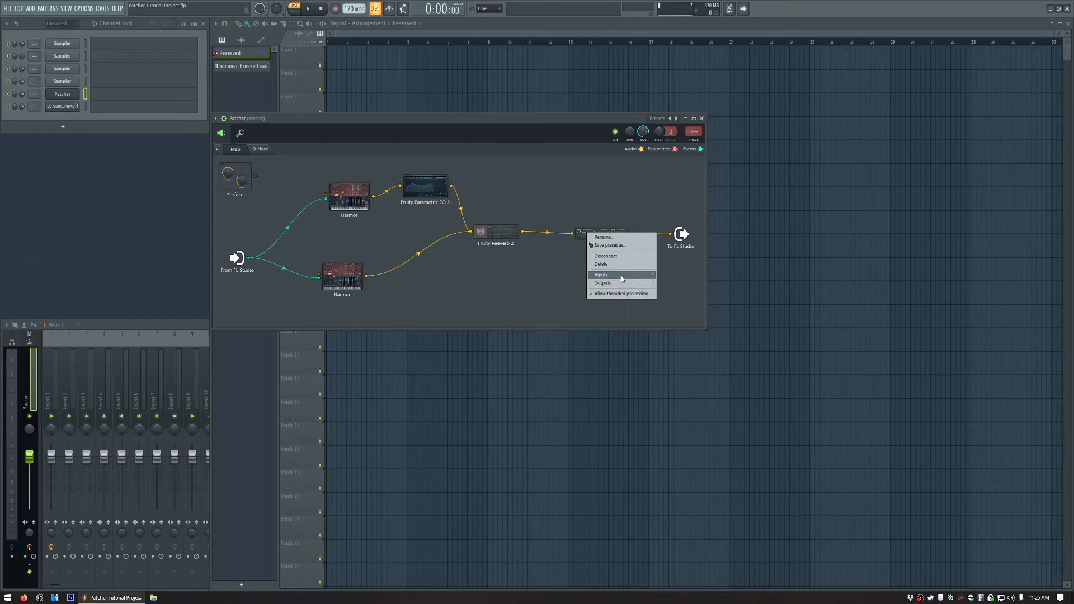
pyautogui.moveTo(621, 275)
pyautogui.moveTo(681, 284)
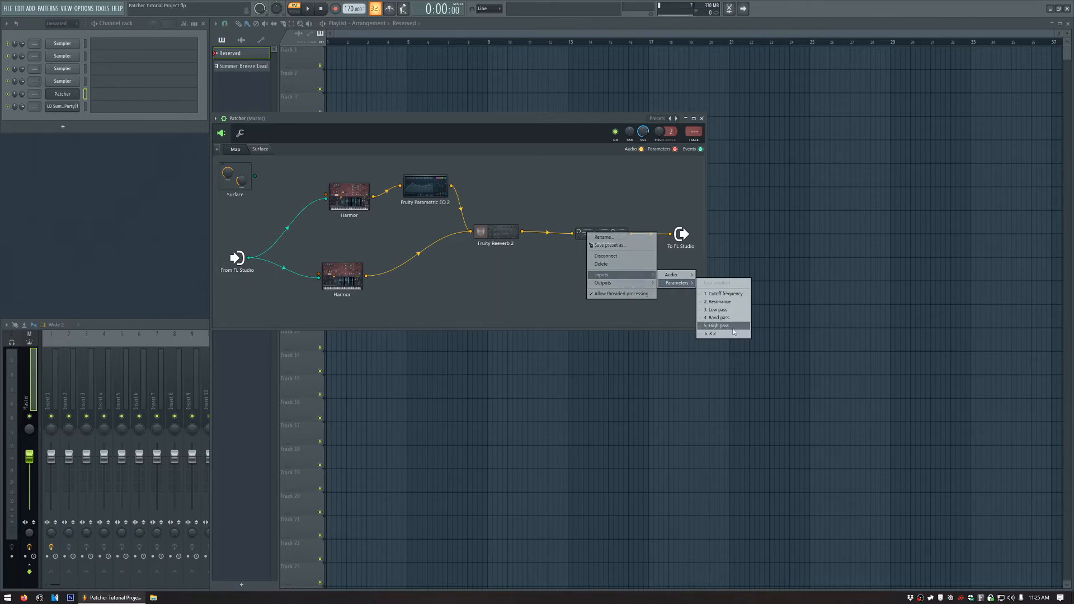
pyautogui.click(728, 298)
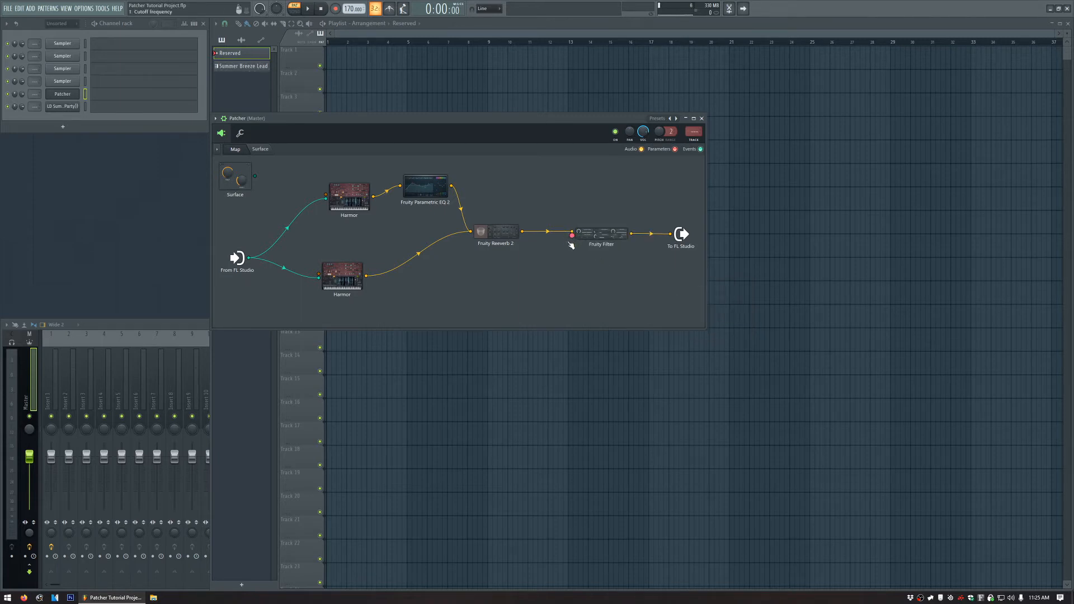
# Add a knob control to the Patcher surface and place it near the surface's upper-left corner.
pyautogui.click(259, 151)
pyautogui.click(238, 166)
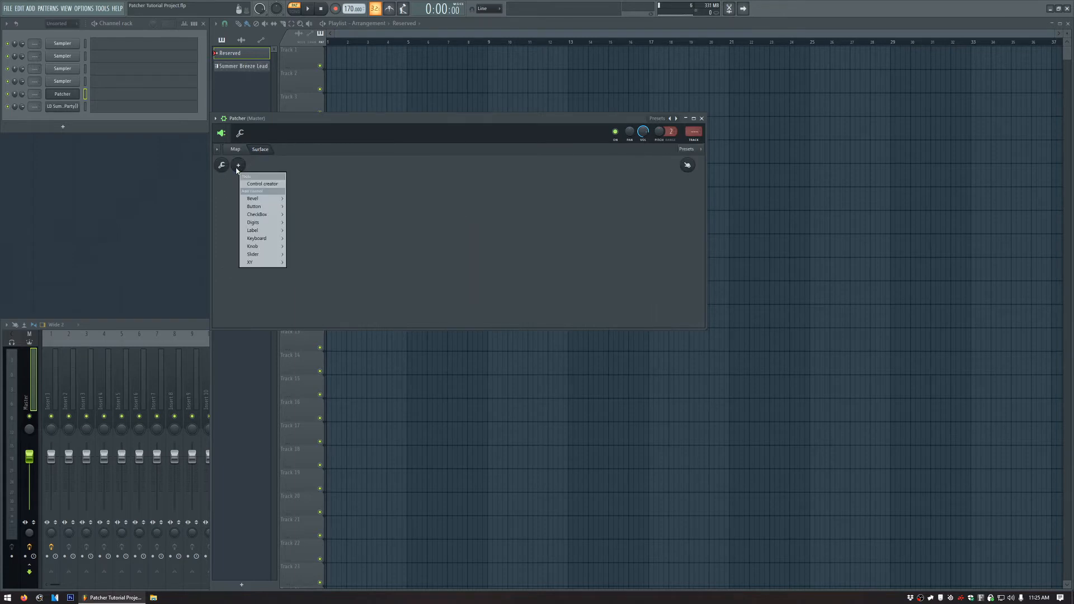
pyautogui.moveTo(273, 231)
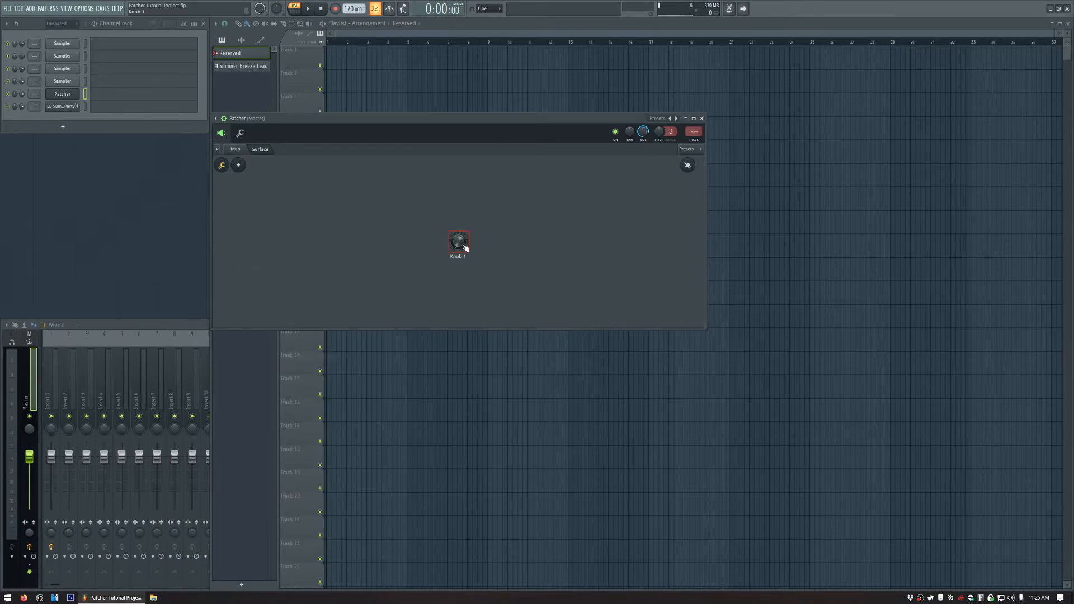
pyautogui.moveTo(465, 249); pyautogui.dragTo(259, 196)
# Rename the surface knob as Cutoff.
pyautogui.rightClick(263, 196)
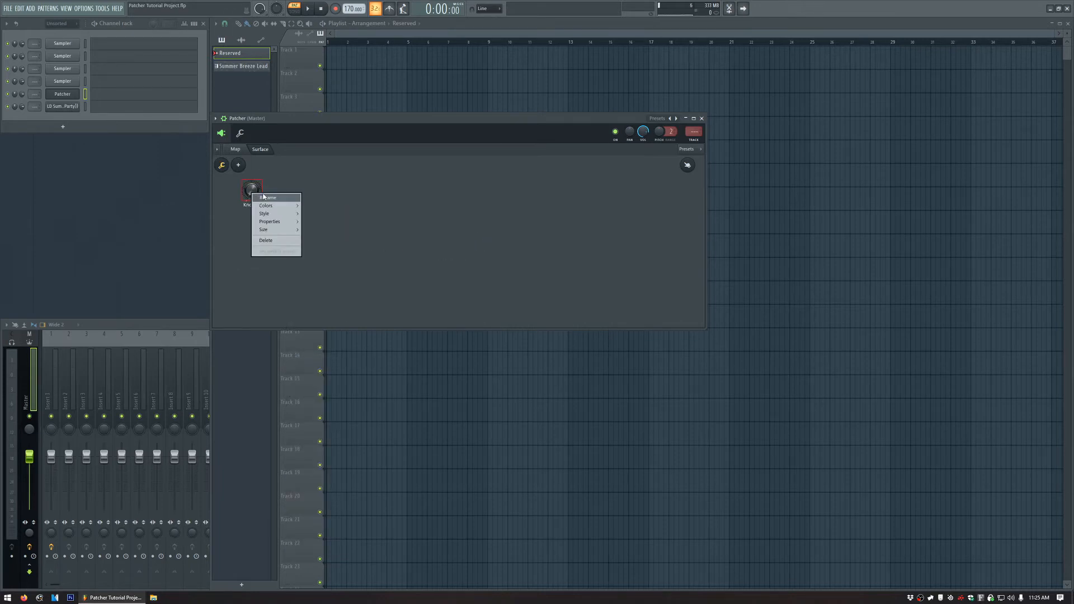
pyautogui.click(266, 198)
pyautogui.write('Cutoff')
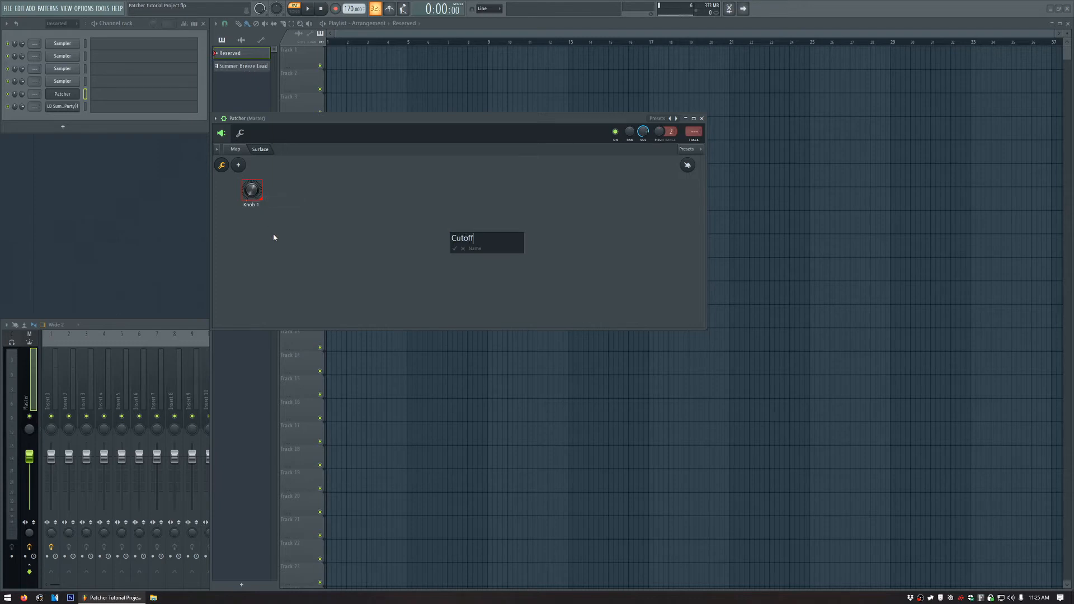
pyautogui.press('Return')
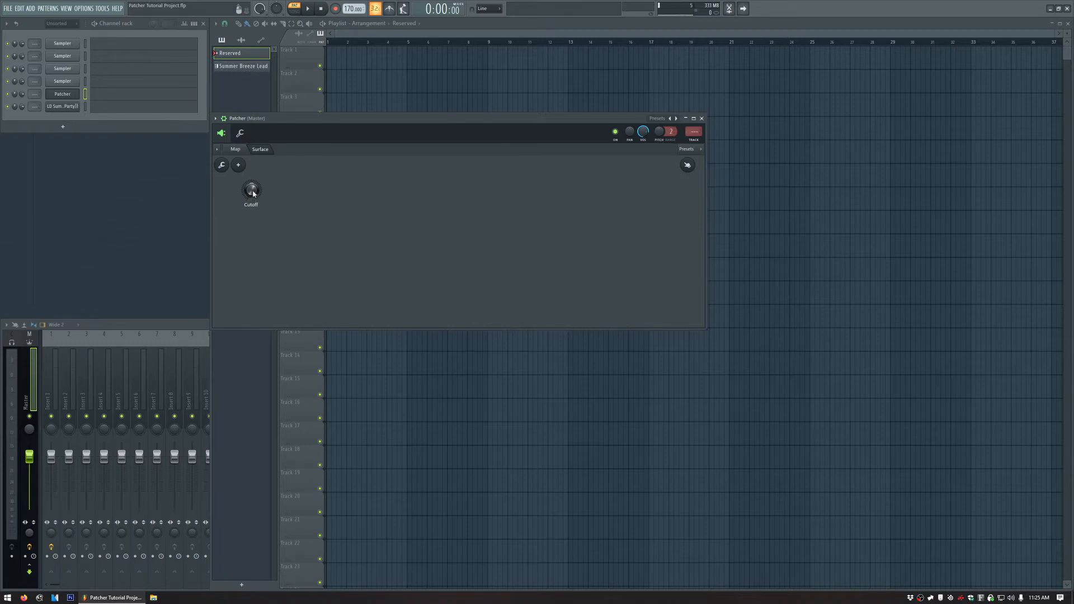
# Open the Fruity Filter beside Patcher and turn the surface's Cutoff knob to test its control of the filter's cutoff frequency.
pyautogui.click(235, 150)
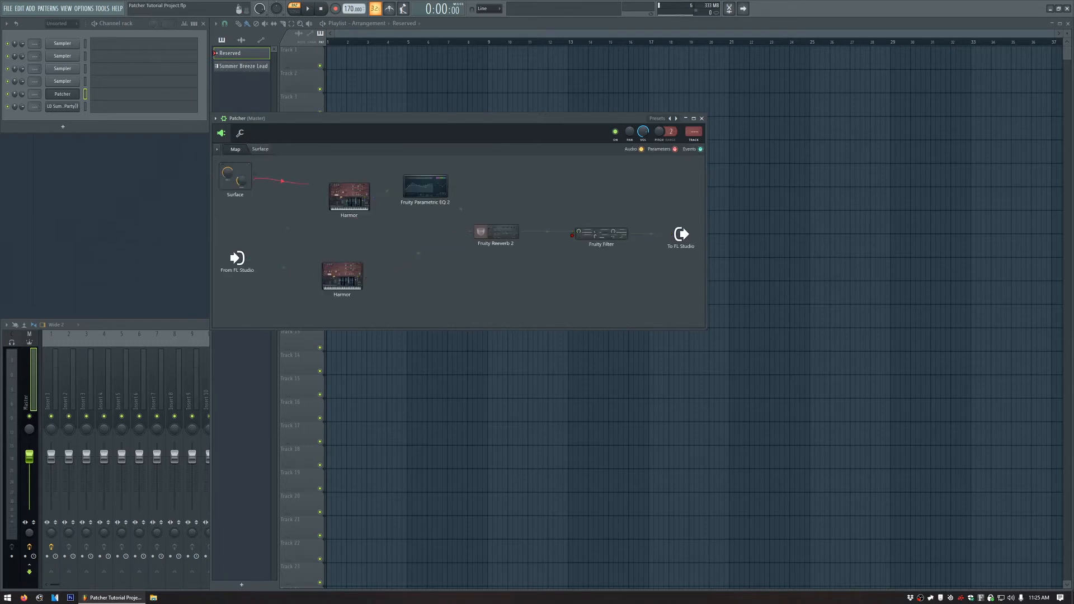
pyautogui.doubleClick(597, 240)
pyautogui.moveTo(503, 278); pyautogui.dragTo(817, 196)
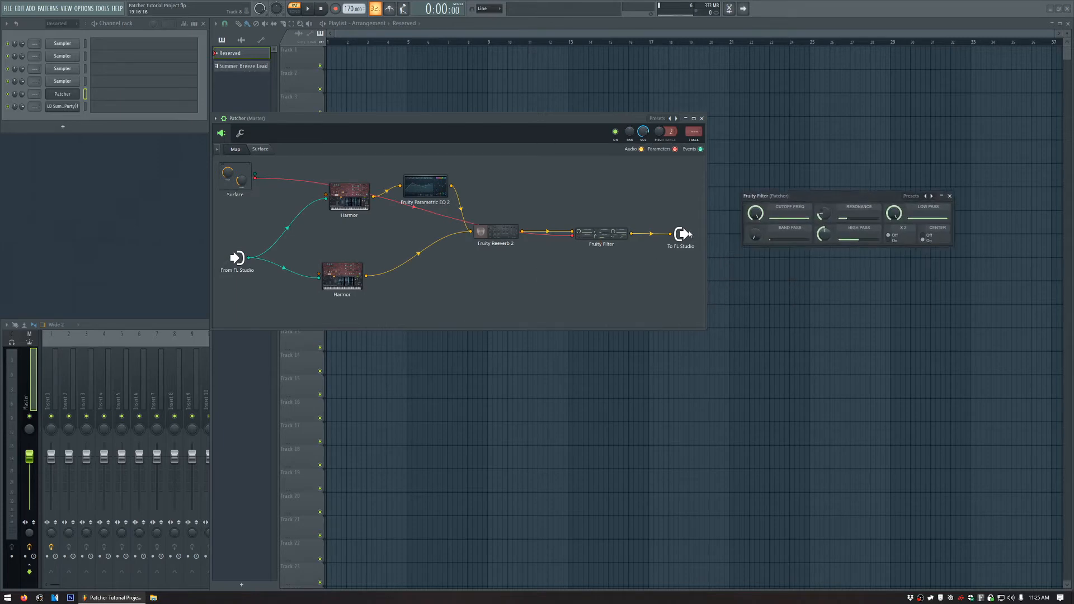
pyautogui.click(260, 149)
pyautogui.moveTo(252, 191); pyautogui.dragTo(252, 235)
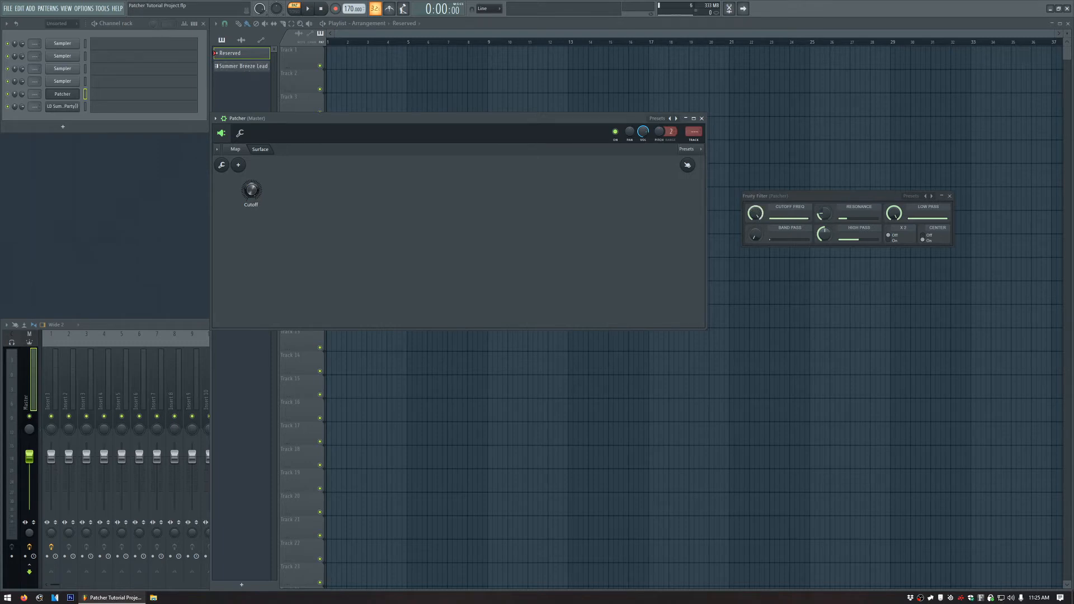
pyautogui.moveTo(252, 190)
pyautogui.mouseDown()
pyautogui.moveTo(252, 215)
pyautogui.moveTo(251, 191)
pyautogui.mouseUp()
# Activate the Cutoff knob and create an automation clip for it over the first four bars of the playlist.
pyautogui.rightClick(252, 192)
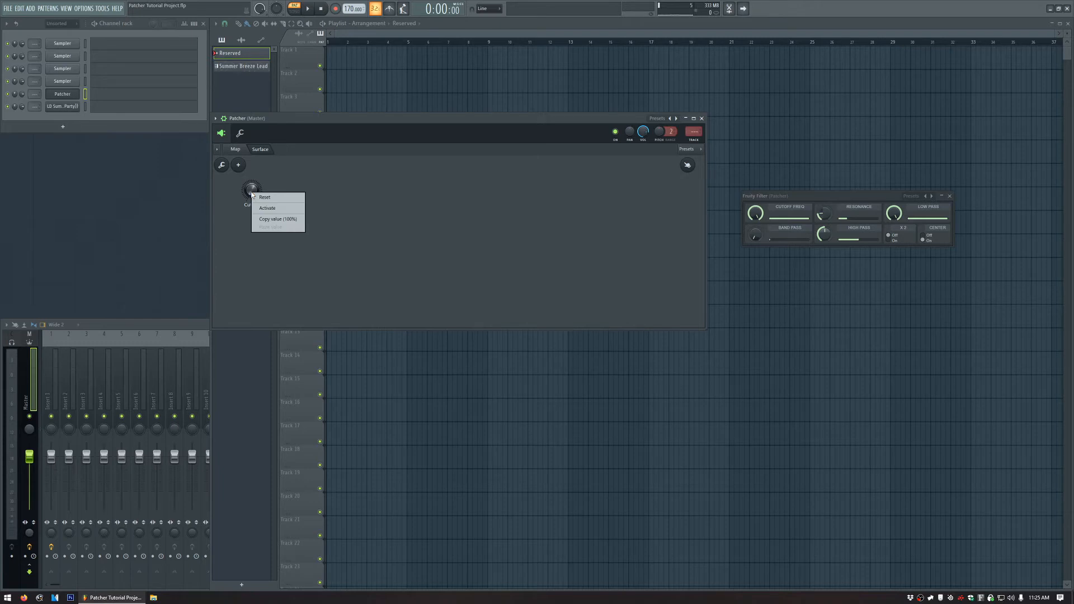
pyautogui.click(278, 210)
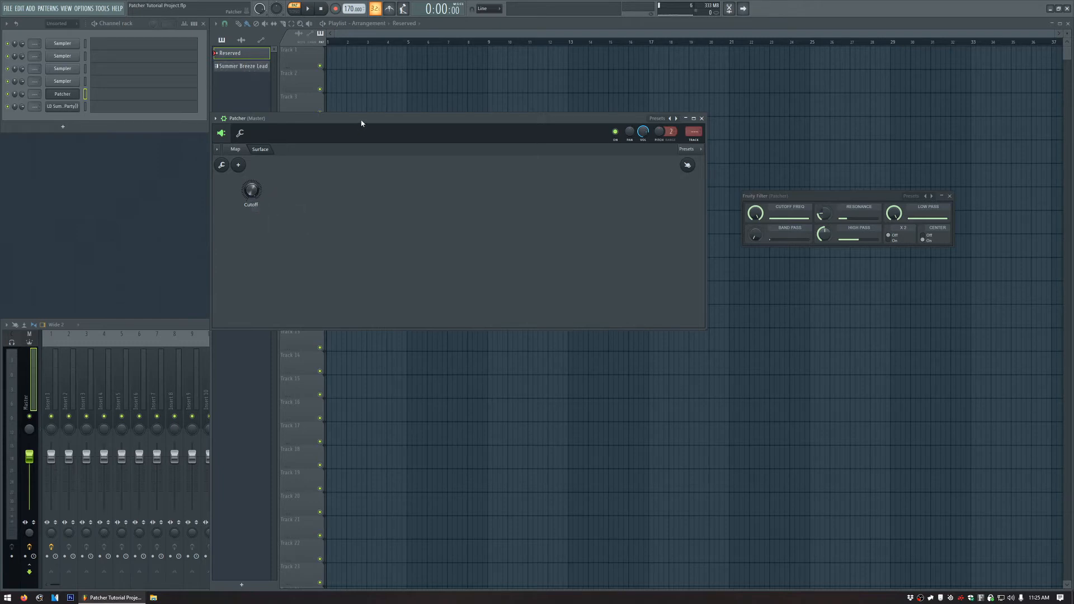
pyautogui.moveTo(362, 119); pyautogui.dragTo(257, 169)
pyautogui.moveTo(330, 42); pyautogui.dragTo(408, 42)
pyautogui.rightClick(149, 238)
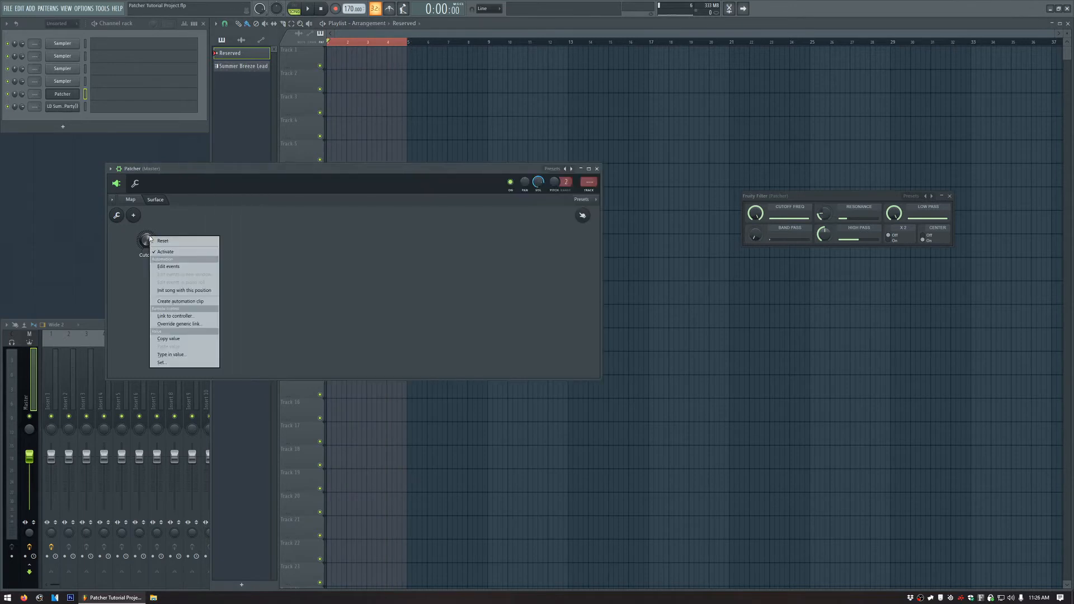
pyautogui.click(200, 300)
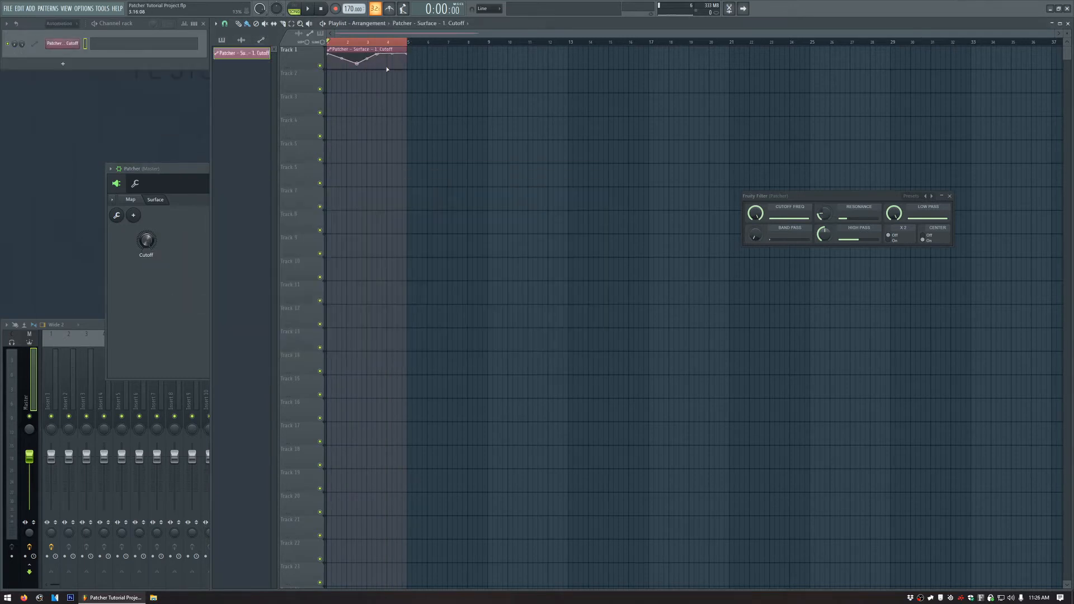
# Close the Patcher and Fruity Filter windows.
pyautogui.moveTo(204, 172); pyautogui.dragTo(207, 133)
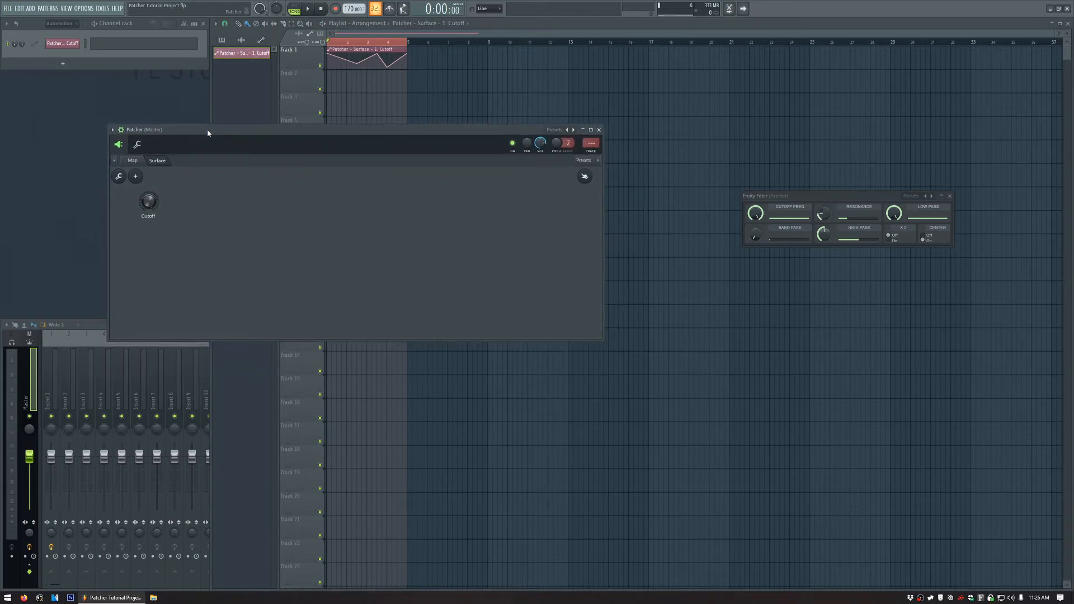
pyautogui.click(599, 129)
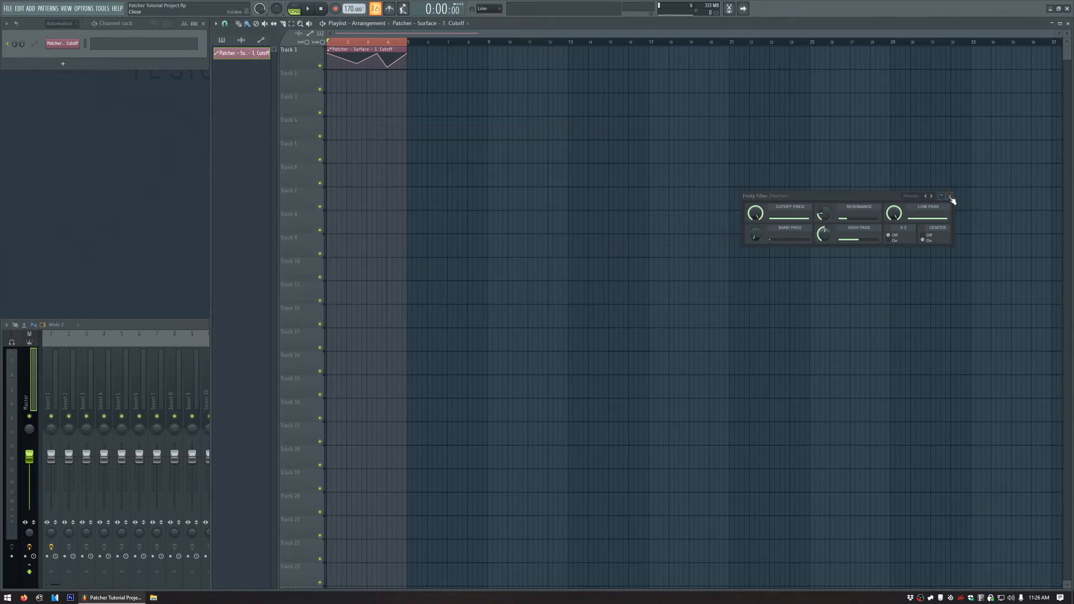
pyautogui.click(949, 196)
# Select the Summer Breeze Lead pattern and open its LD Summer Breeze Lead Patcher channel.
pyautogui.click(223, 41)
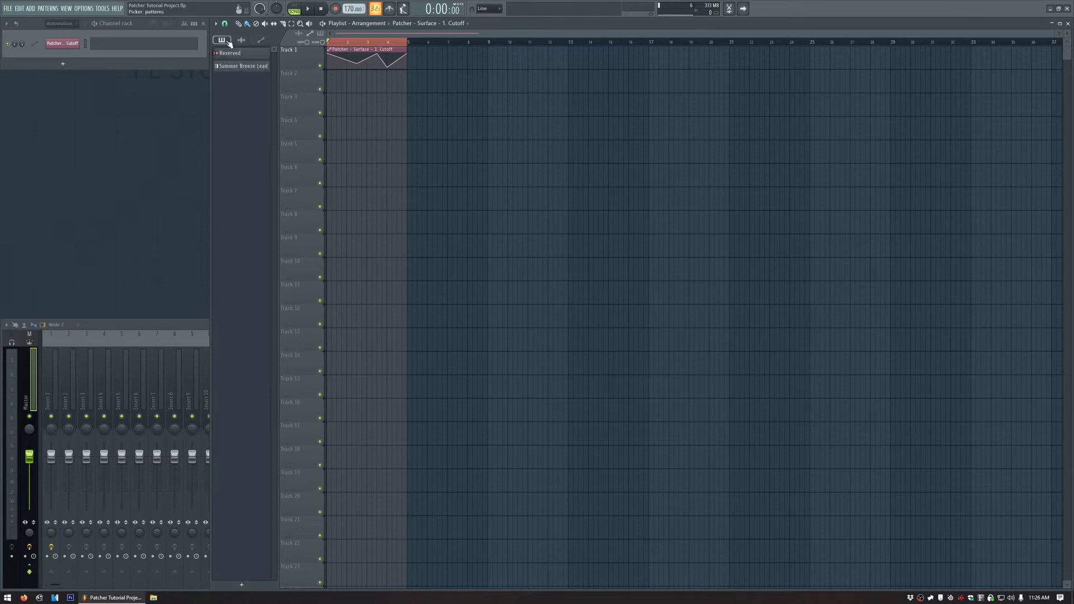
pyautogui.click(243, 67)
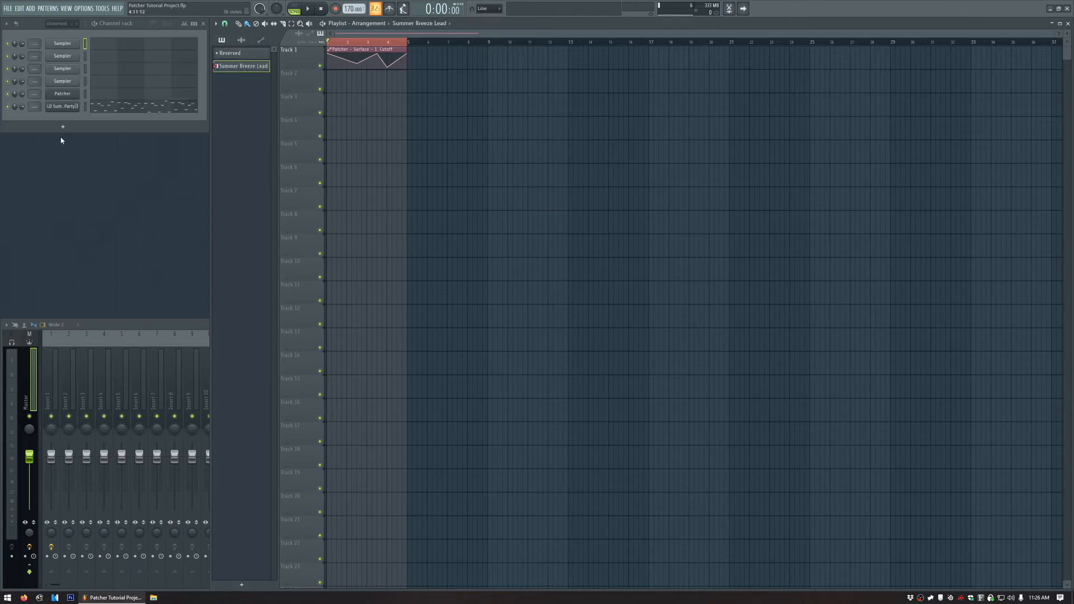
pyautogui.click(62, 108)
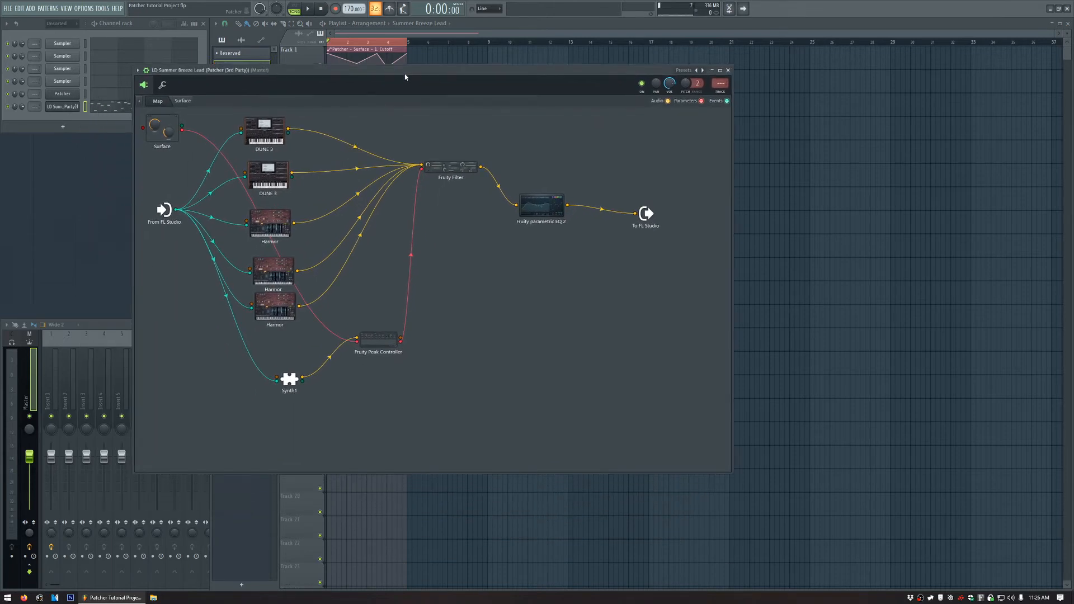
pyautogui.moveTo(405, 76); pyautogui.dragTo(325, 109)
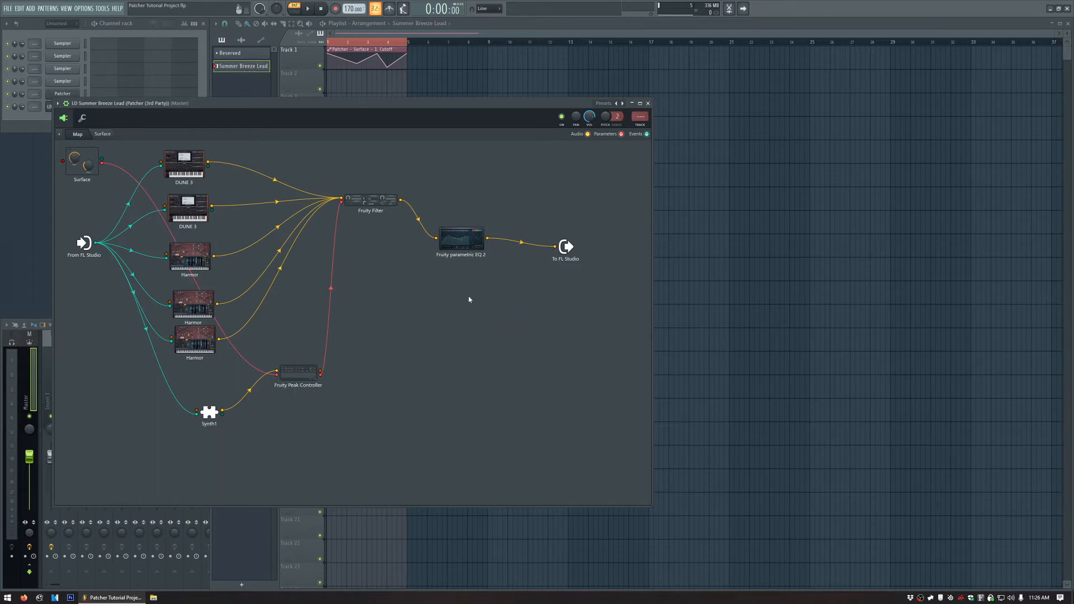
# Play the Summer Breeze Lead pattern and view the Cutoff knob on its Patcher surface, then stop playback.
pyautogui.click(308, 8)
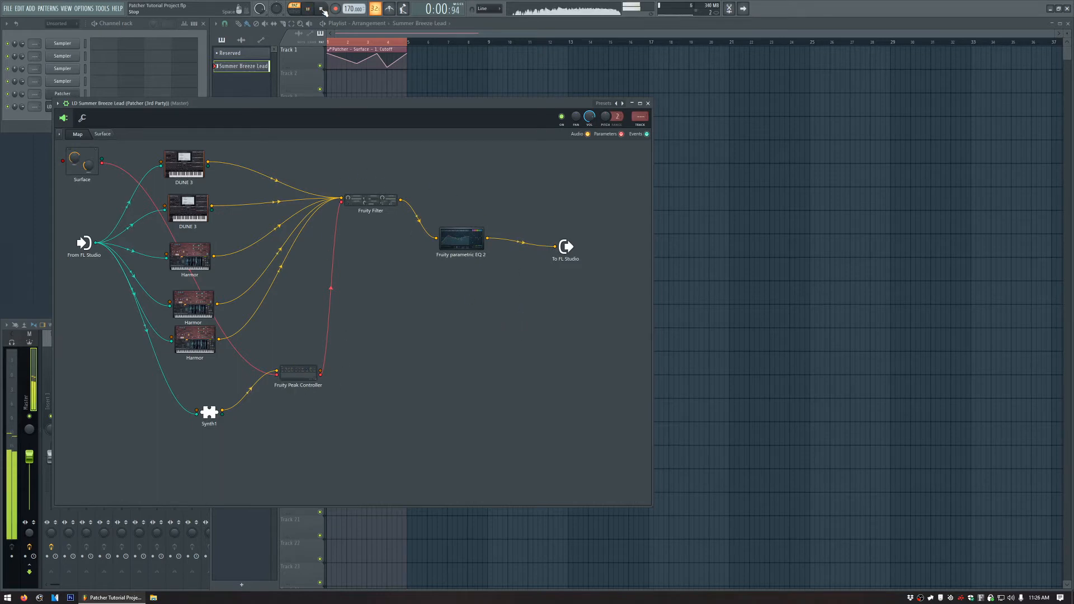
pyautogui.click(105, 136)
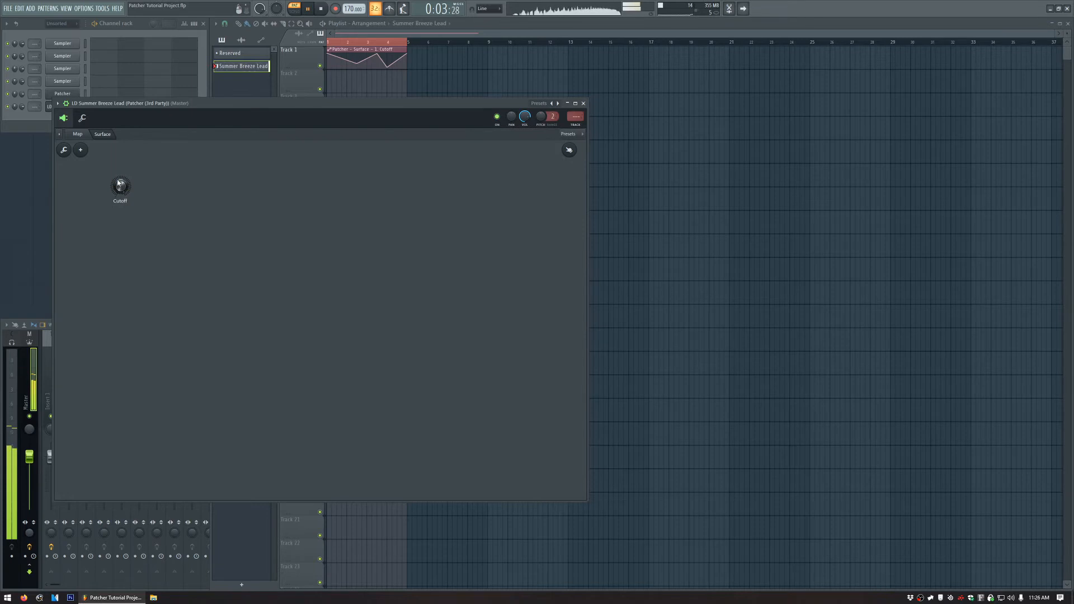
pyautogui.press('space')
# Open the Fruity Filter and Fruity Peak Controller from the Patcher map and place their windows beside the Patcher.
pyautogui.click(78, 135)
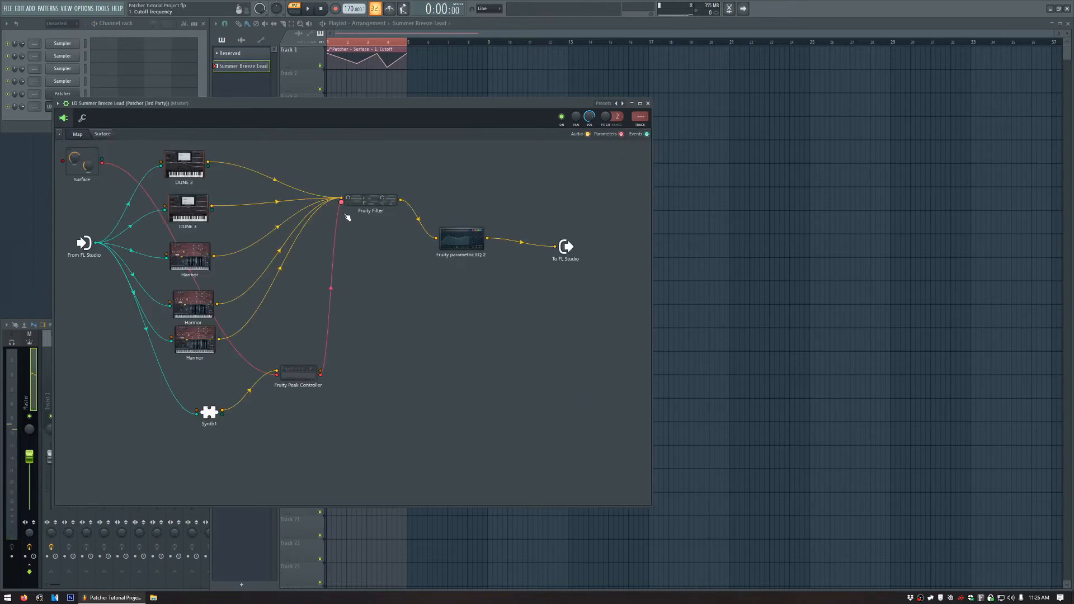
pyautogui.click(373, 204)
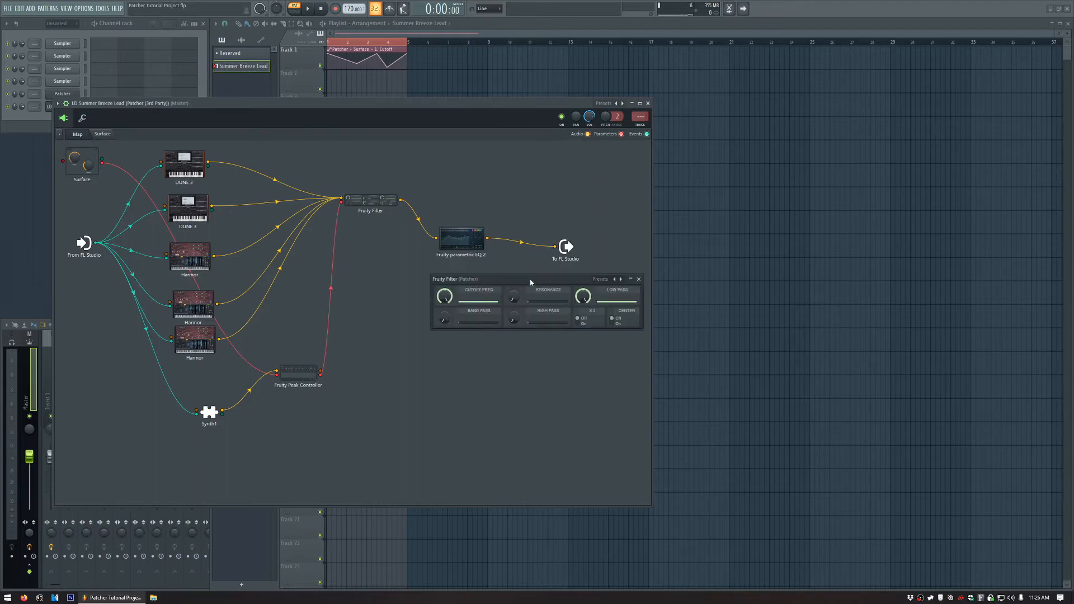
pyautogui.moveTo(528, 280); pyautogui.dragTo(786, 178)
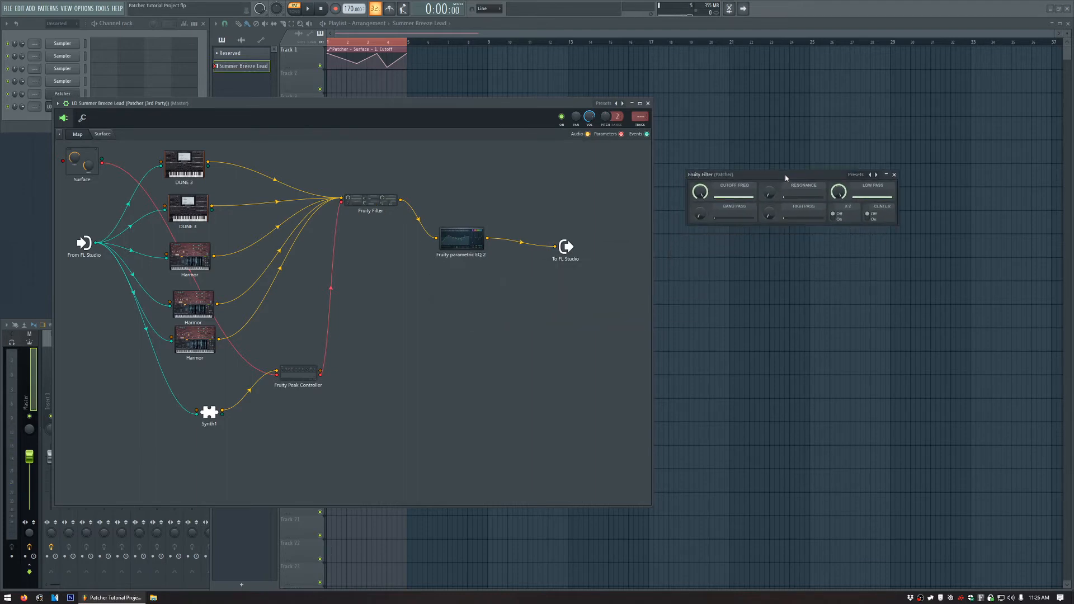
pyautogui.click(301, 382)
pyautogui.moveTo(576, 261); pyautogui.dragTo(816, 255)
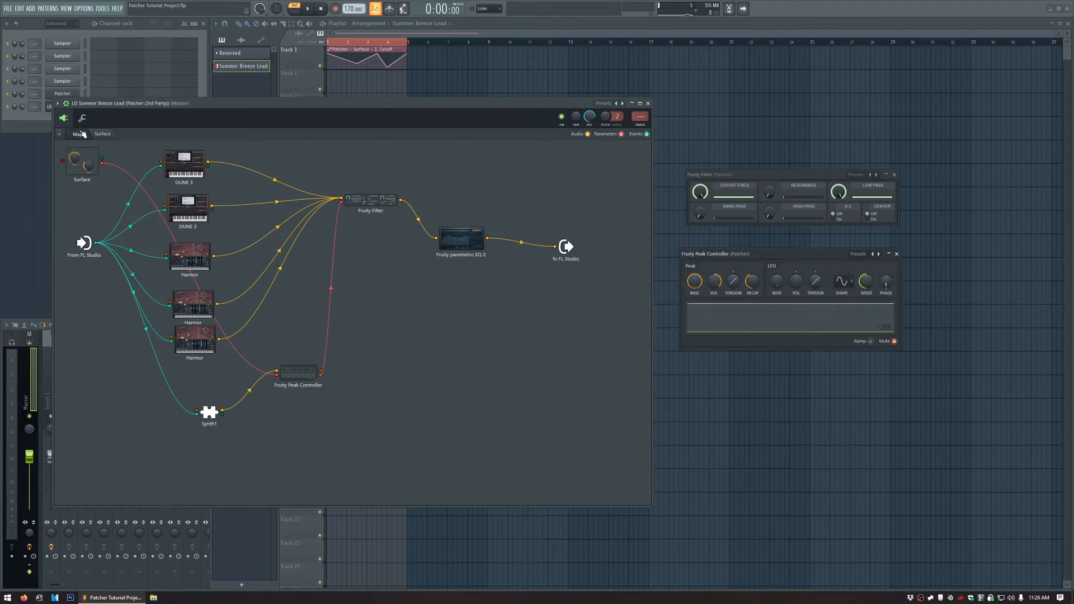
# Play the pattern with the surface's Cutoff knob shown to examine the Peak Controller's output graph, and stop playback.
pyautogui.click(103, 135)
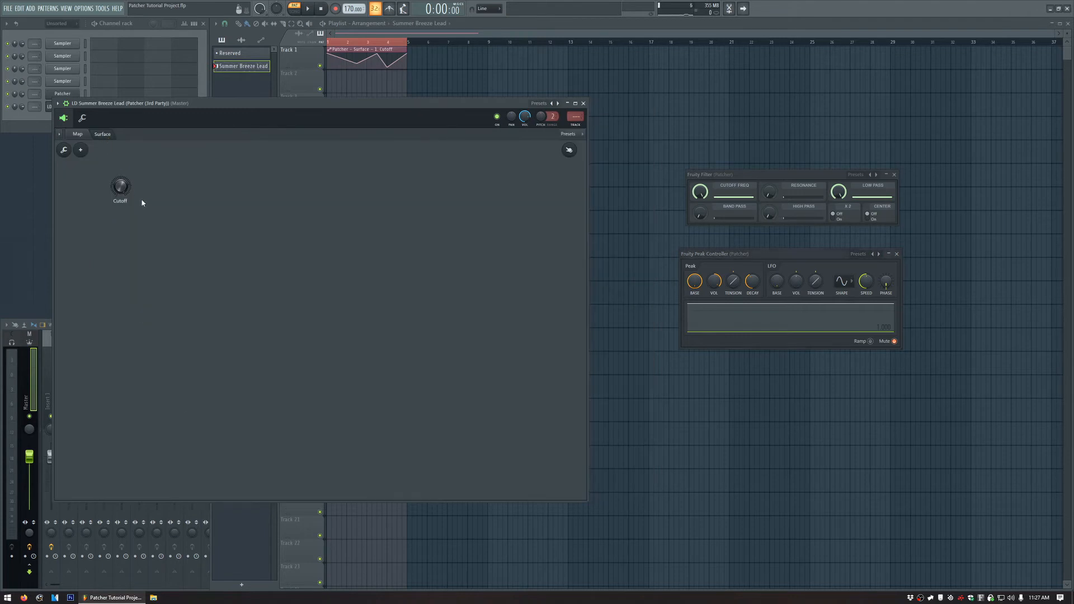
pyautogui.press('space')
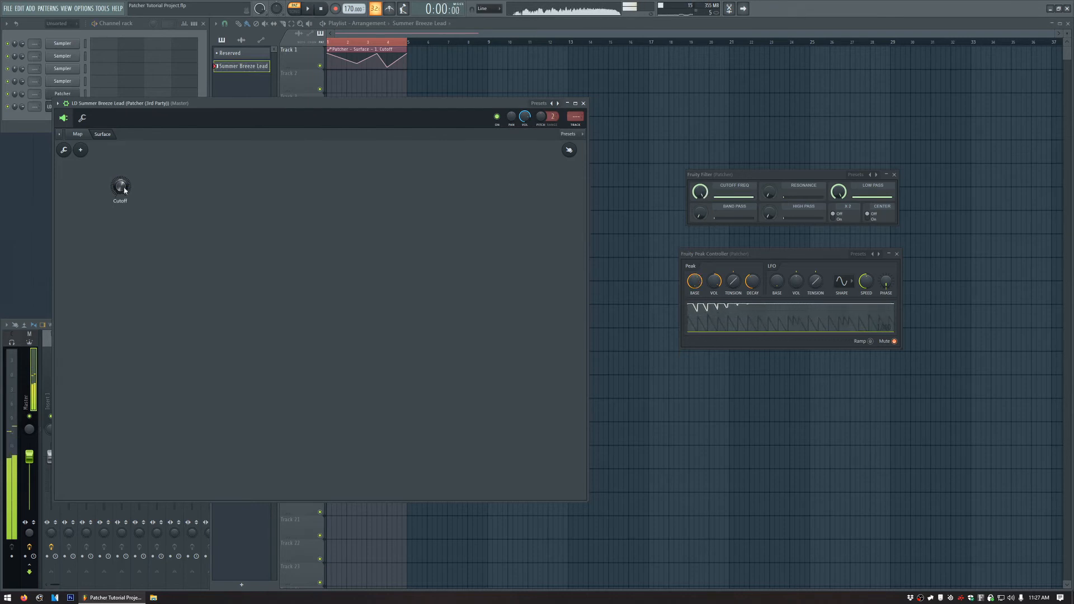
pyautogui.press('space')
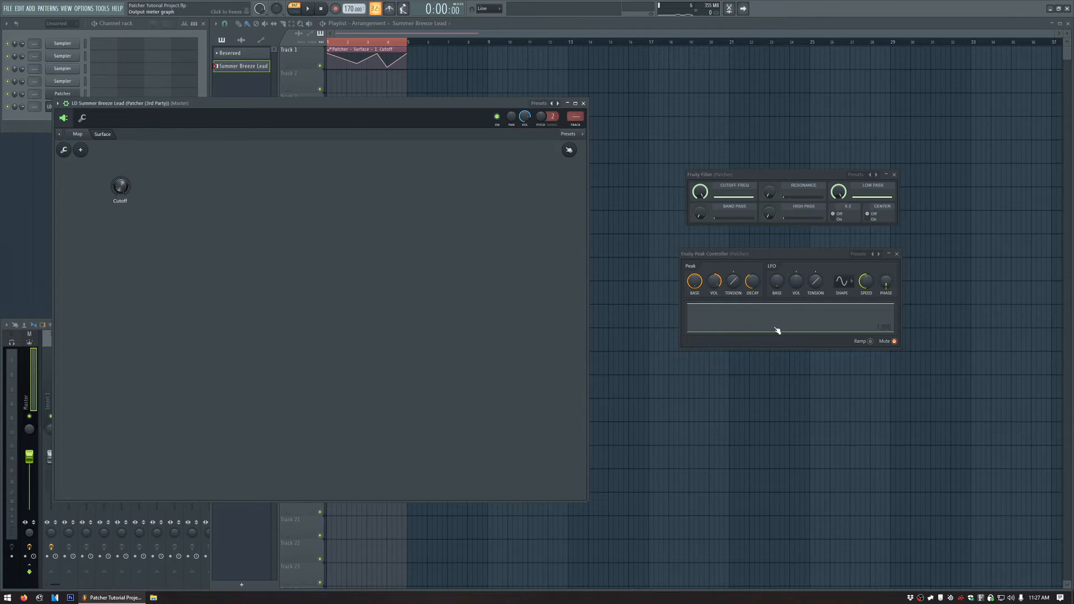
# Route Synth1's audio directly to the Patcher output in place of Fruity parametric EQ 2 and listen to it alone.
pyautogui.click(78, 135)
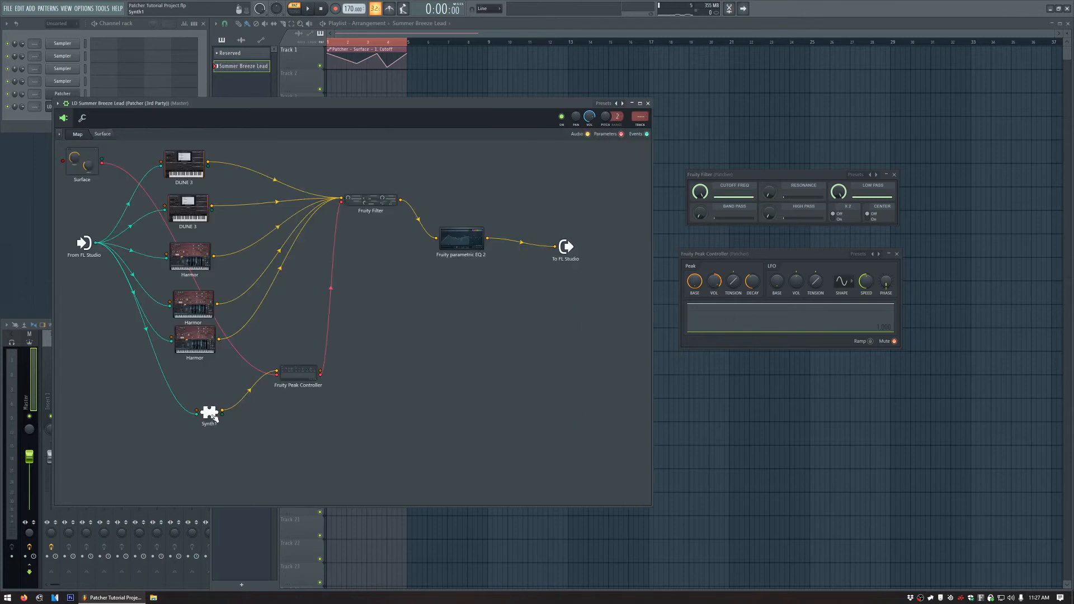
pyautogui.moveTo(212, 426); pyautogui.dragTo(200, 424)
pyautogui.moveTo(555, 246); pyautogui.dragTo(512, 277)
pyautogui.moveTo(277, 372); pyautogui.dragTo(555, 248)
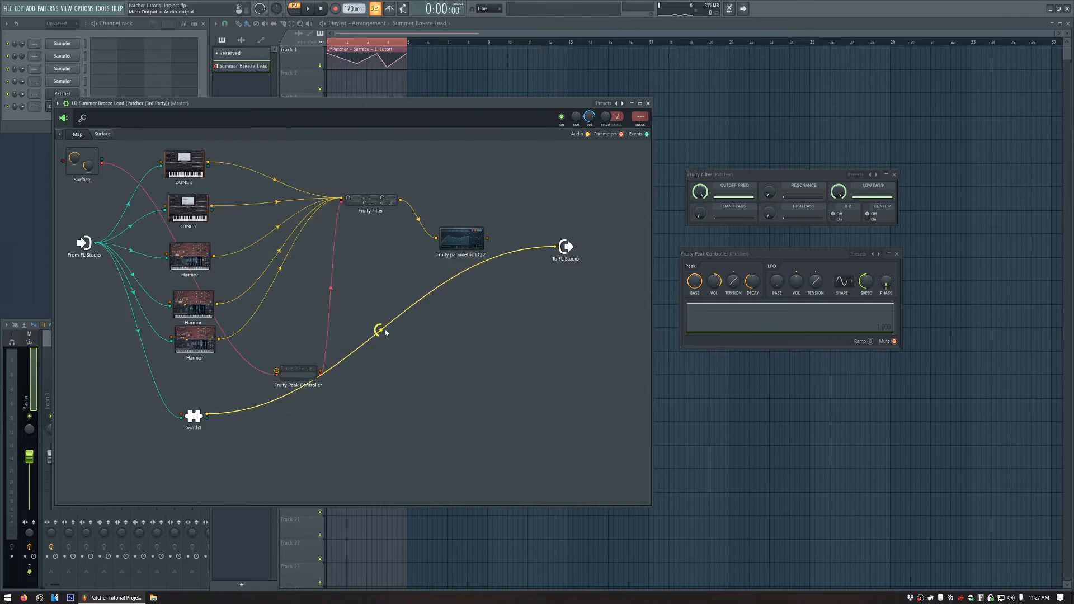
pyautogui.press('space')
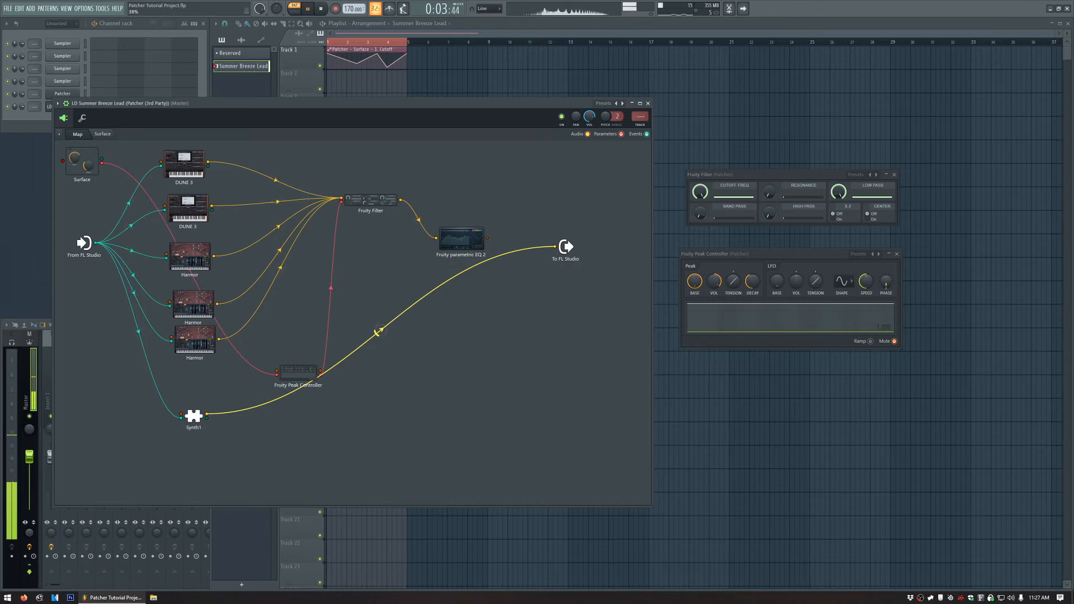
pyautogui.press('space')
# Reconnect Synth1 to the Fruity Peak Controller and Fruity parametric EQ 2 to the output, and play the full lead.
pyautogui.moveTo(379, 331); pyautogui.dragTo(277, 370)
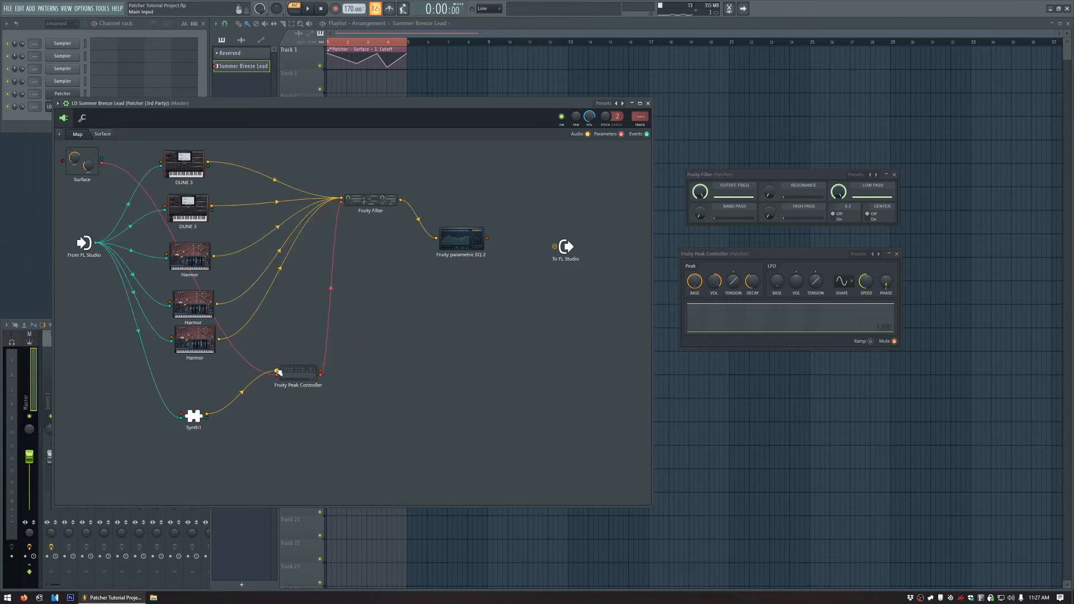
pyautogui.moveTo(488, 238); pyautogui.dragTo(555, 247)
pyautogui.press('space')
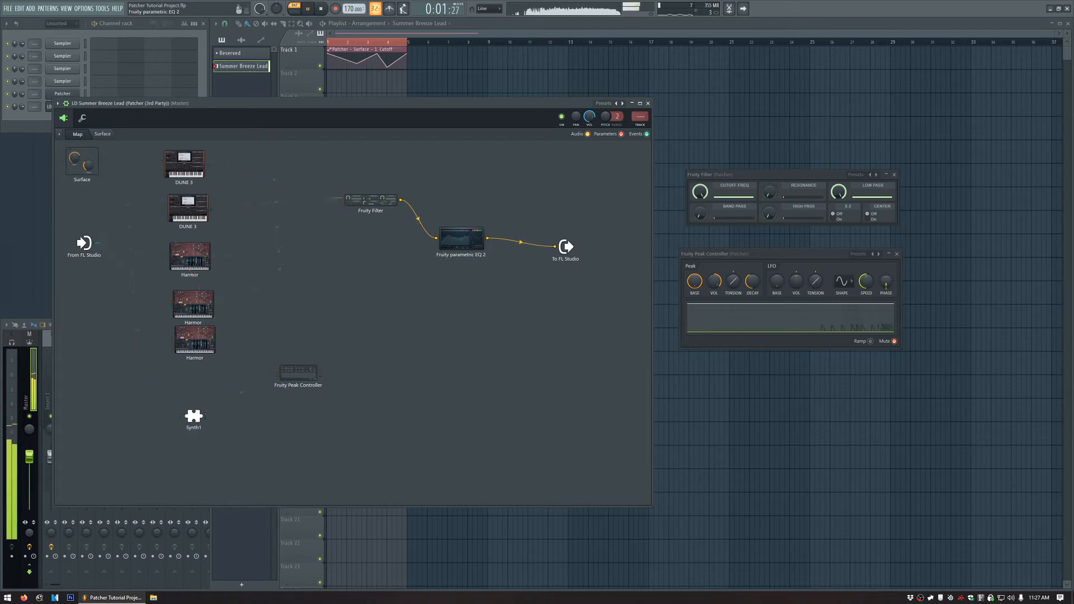
# Examine the curve in Fruity parametric EQ 2, stop playback and close the EQ.
pyautogui.click(464, 241)
pyautogui.press('space')
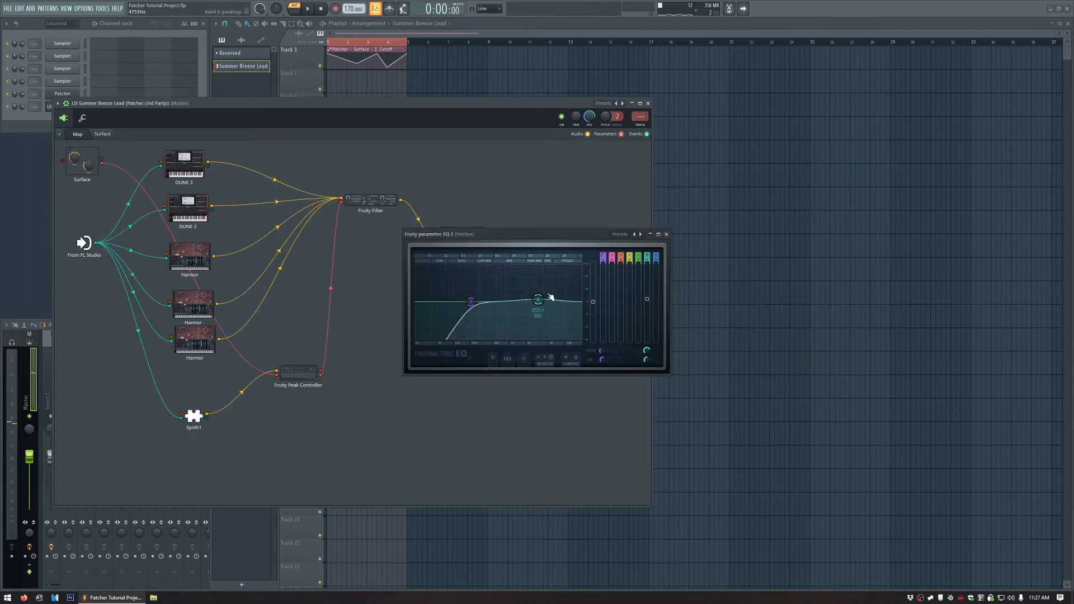
pyautogui.click(666, 234)
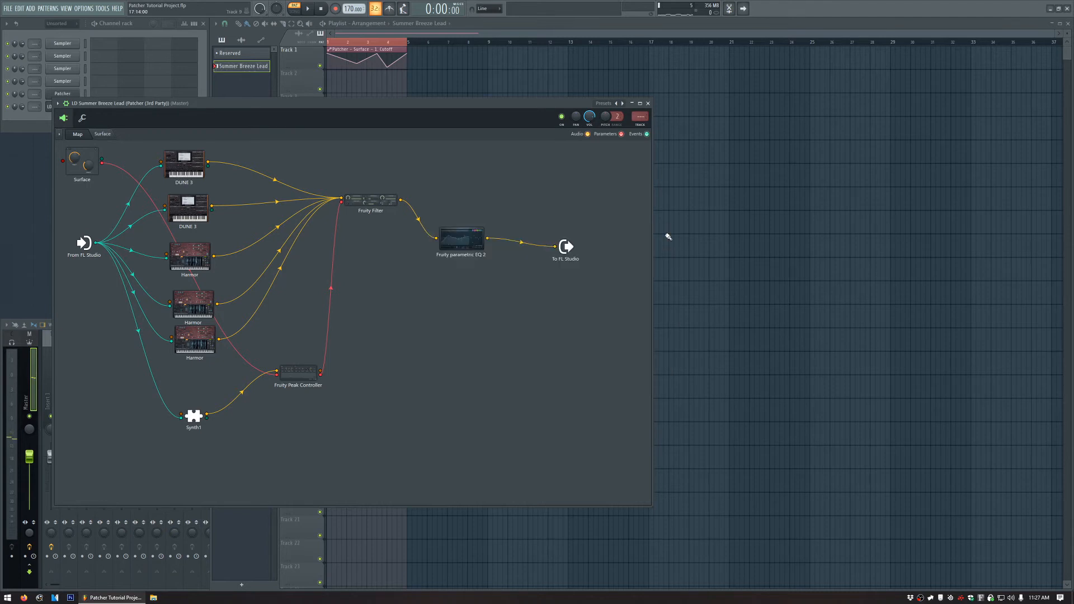
# Close the LD Summer Breeze Lead Patcher and bring the full mixer to the front.
pyautogui.moveTo(478, 105); pyautogui.dragTo(531, 108)
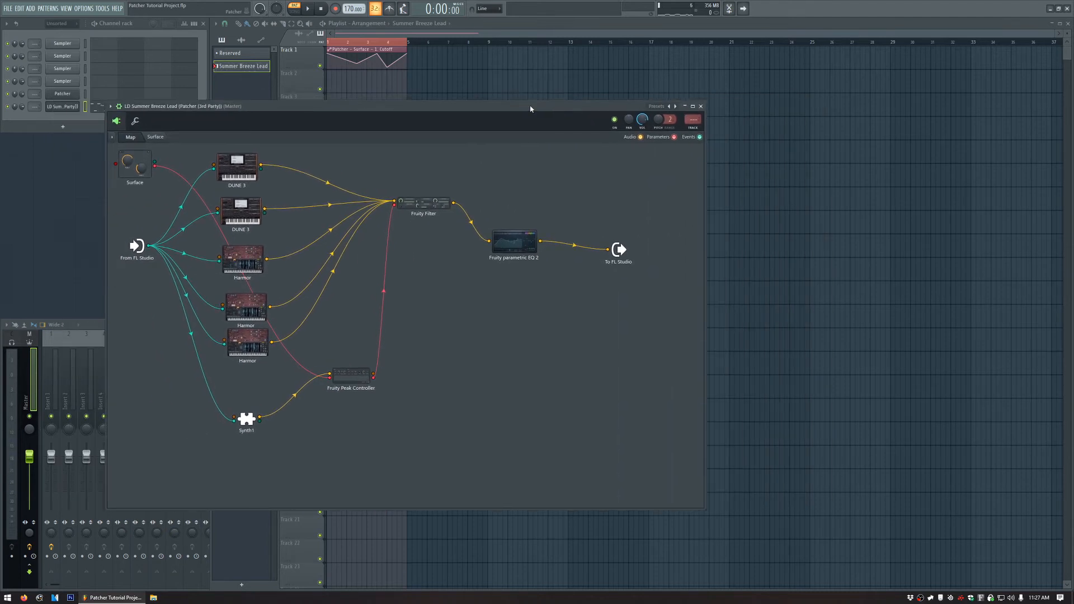
pyautogui.click(701, 106)
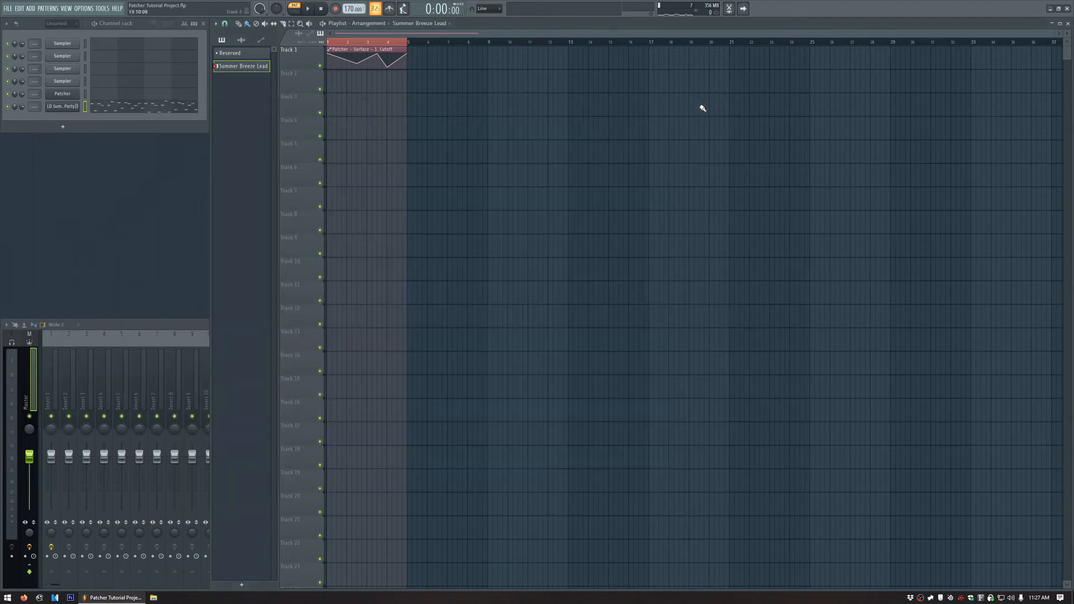
pyautogui.click(143, 326)
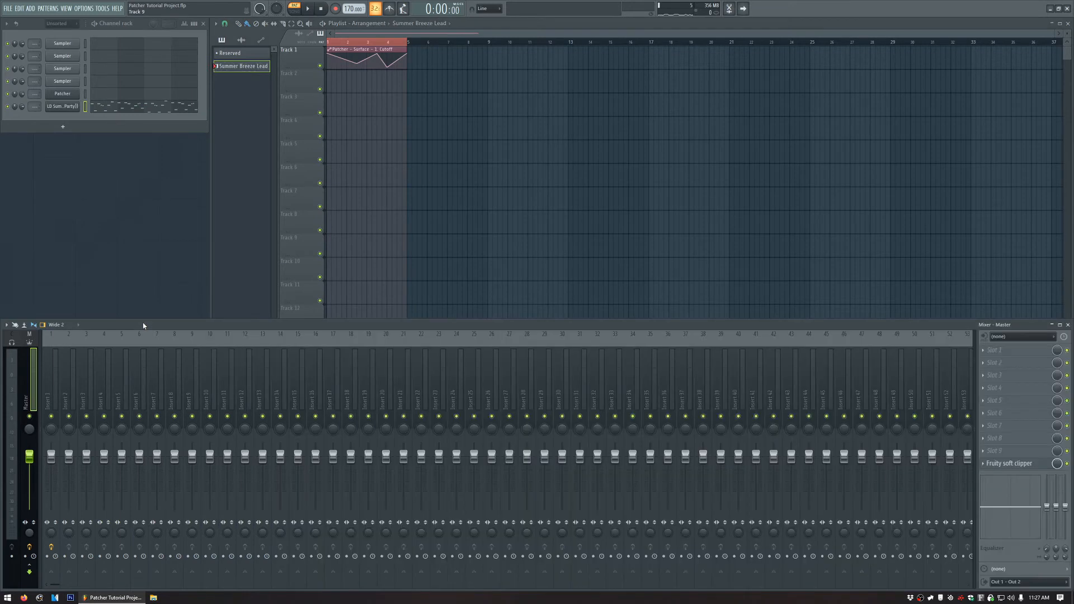
# Open the Patcher effect on mixer Insert 1, enlarge its window and spread its nodes out across the map.
pyautogui.click(51, 392)
pyautogui.click(996, 349)
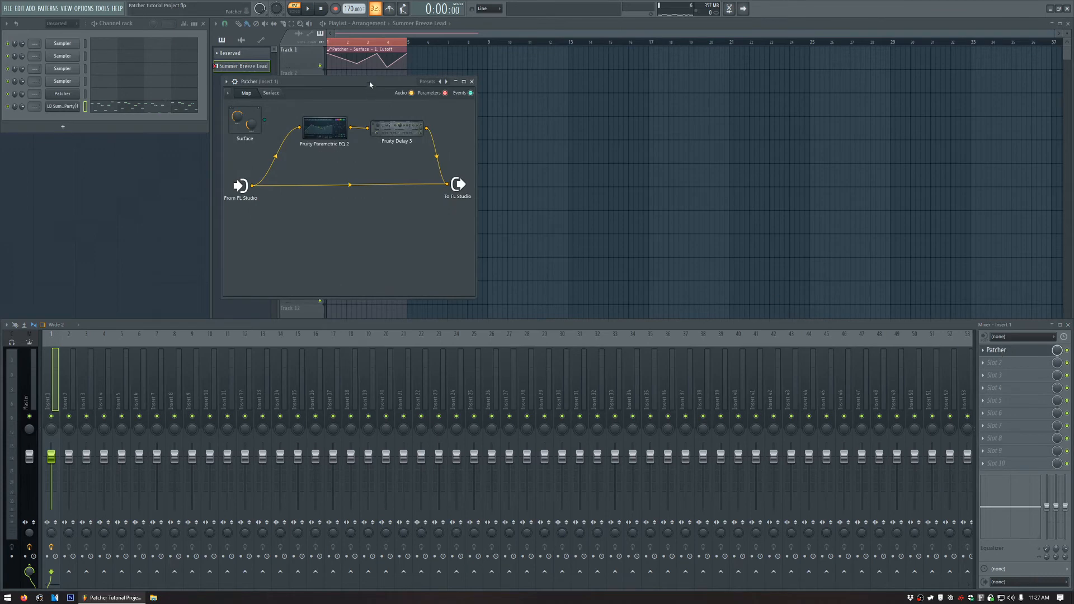
pyautogui.moveTo(378, 86); pyautogui.dragTo(474, 82)
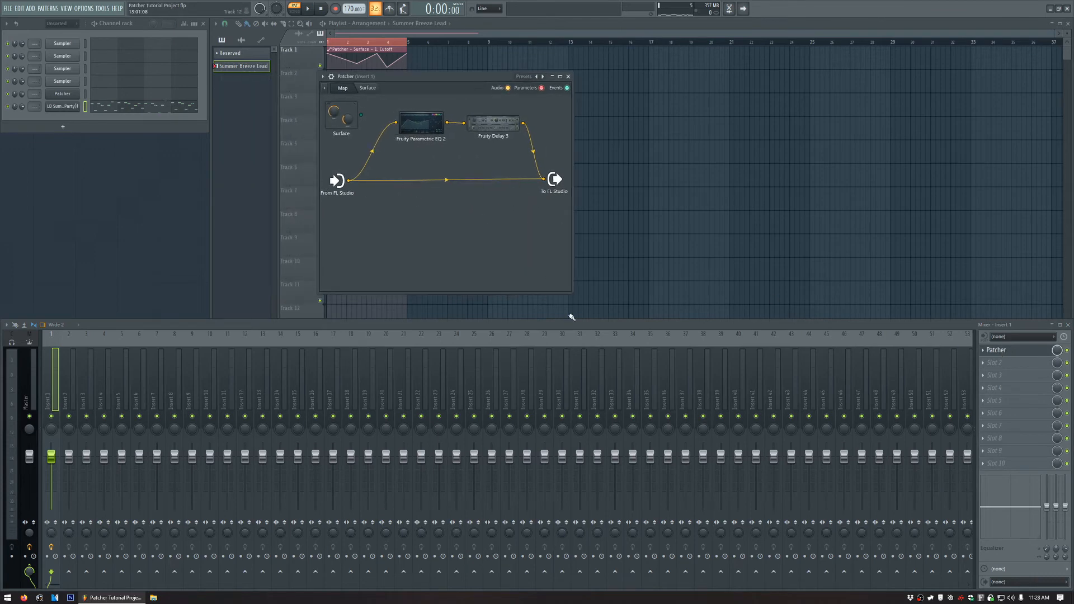
pyautogui.moveTo(576, 298); pyautogui.dragTo(766, 358)
pyautogui.moveTo(671, 180); pyautogui.dragTo(708, 182)
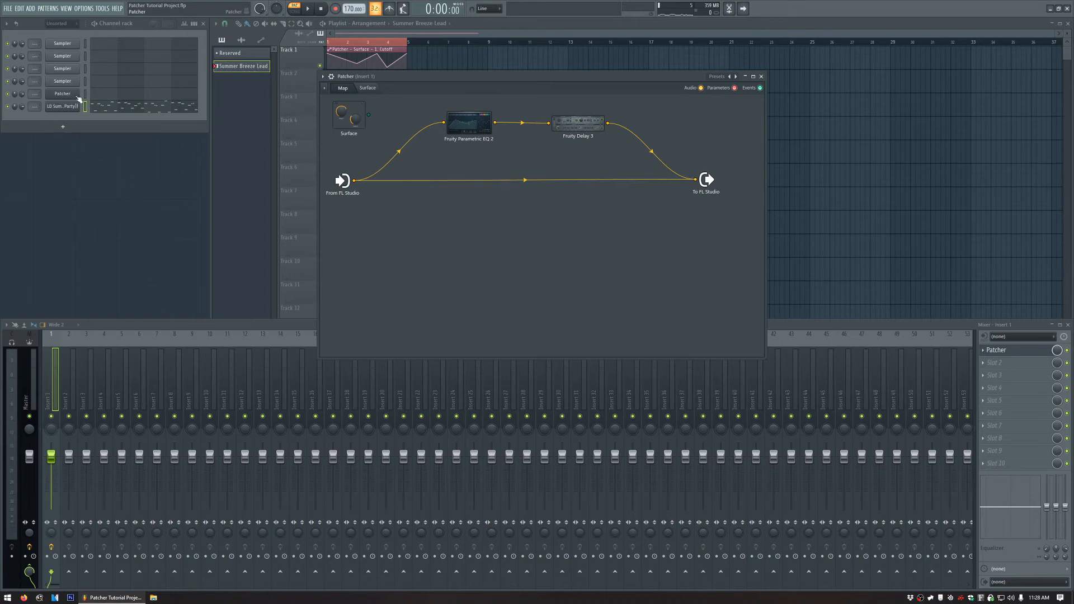
# Route the Patcher channel to mixer track 1 and delete Fruity Reverb 2 from its synth chain.
pyautogui.moveTo(36, 94); pyautogui.dragTo(35, 90)
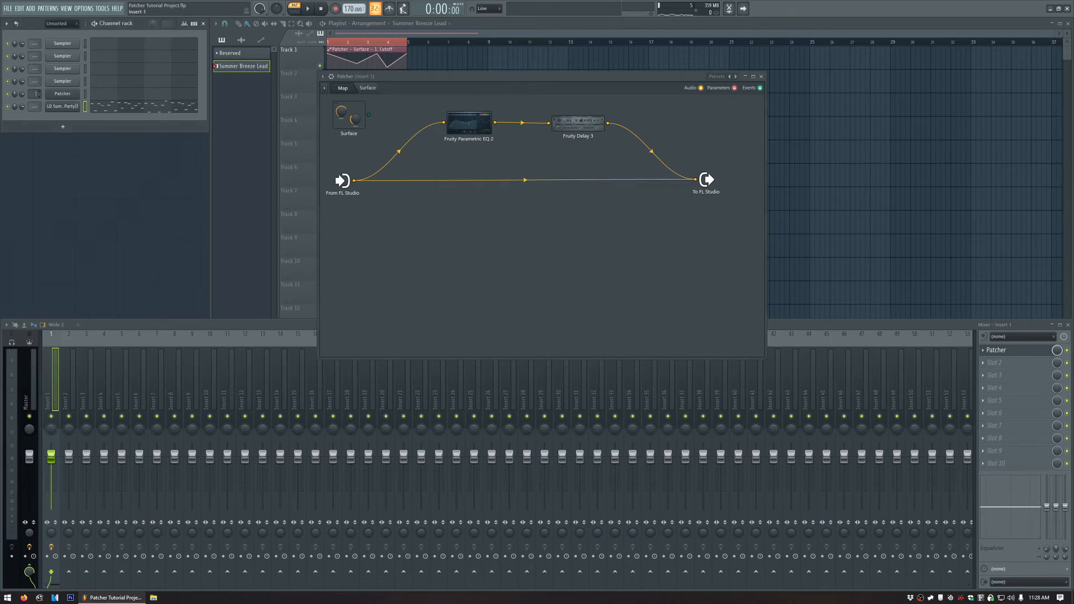
pyautogui.click(73, 92)
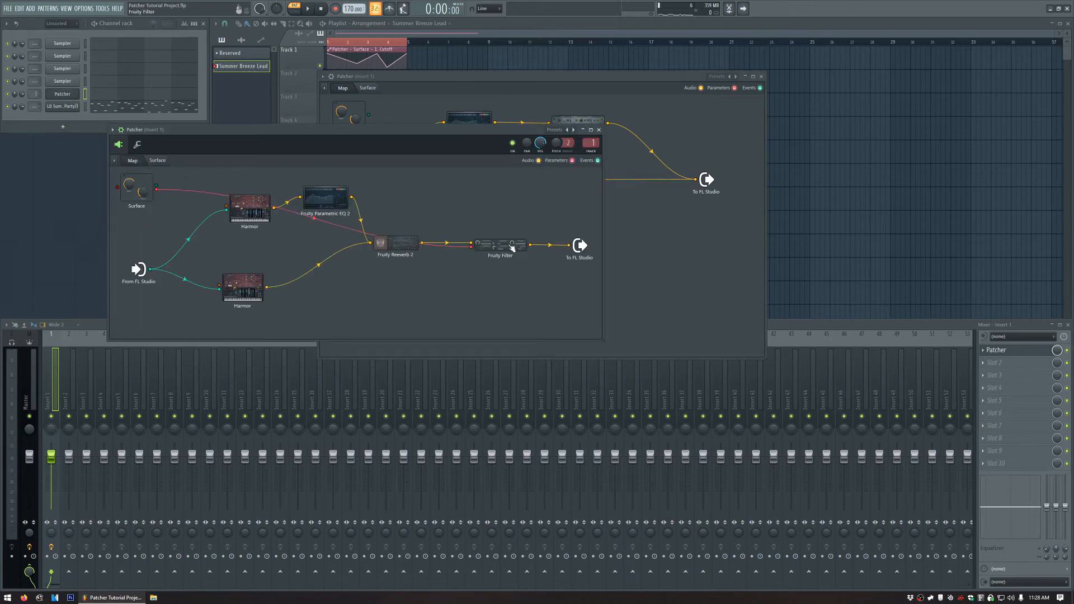
pyautogui.rightClick(406, 250)
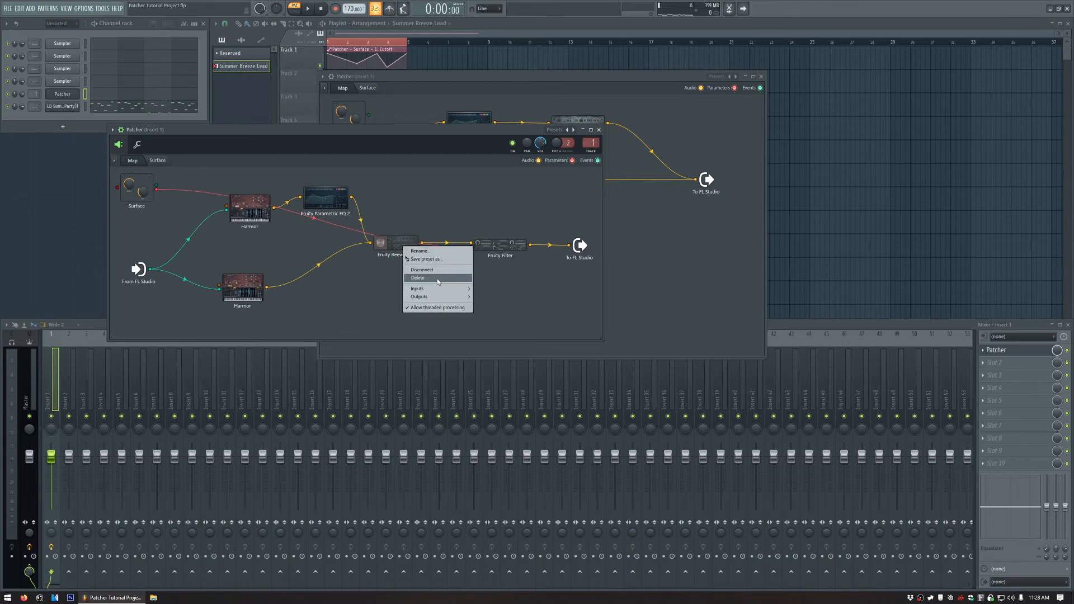
pyautogui.click(412, 278)
# Connect Fruity Parametric EQ 2 and the lower Harmor directly to Fruity Filter, and close the synth Patcher.
pyautogui.moveTo(351, 196); pyautogui.dragTo(471, 243)
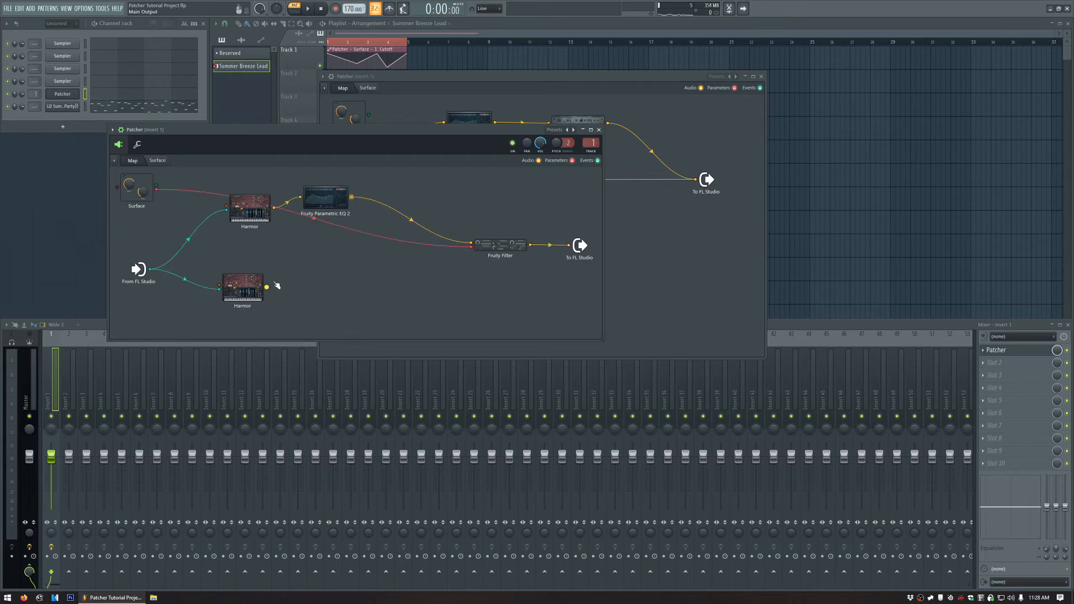
pyautogui.moveTo(267, 287); pyautogui.dragTo(471, 242)
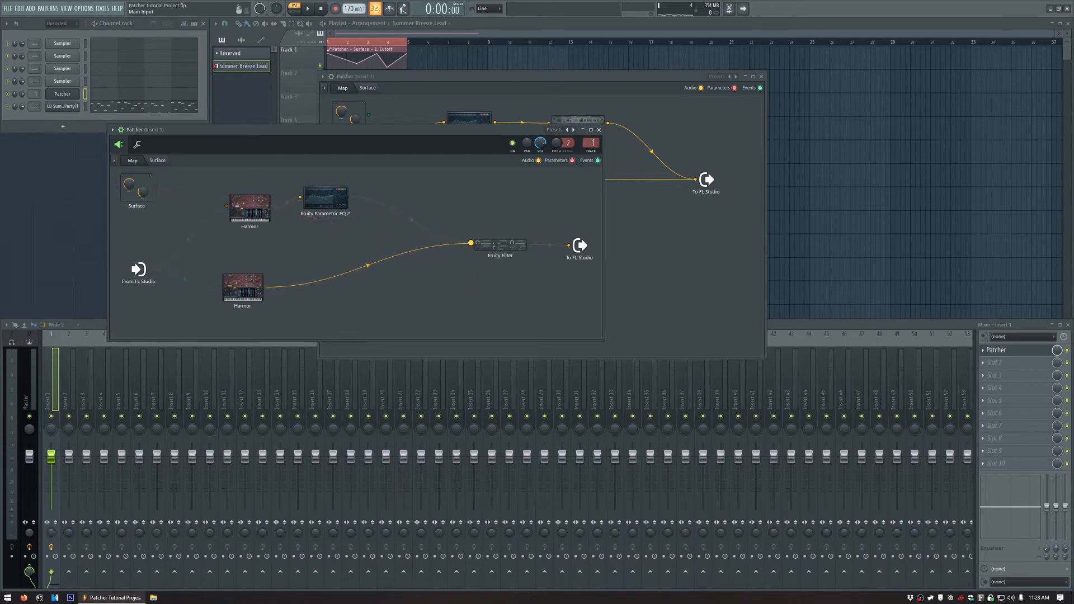
pyautogui.click(599, 131)
# Open Fruity Delay 3 in the Insert 1 Patcher and examine its wet and dry output settings.
pyautogui.moveTo(764, 77); pyautogui.dragTo(564, 121)
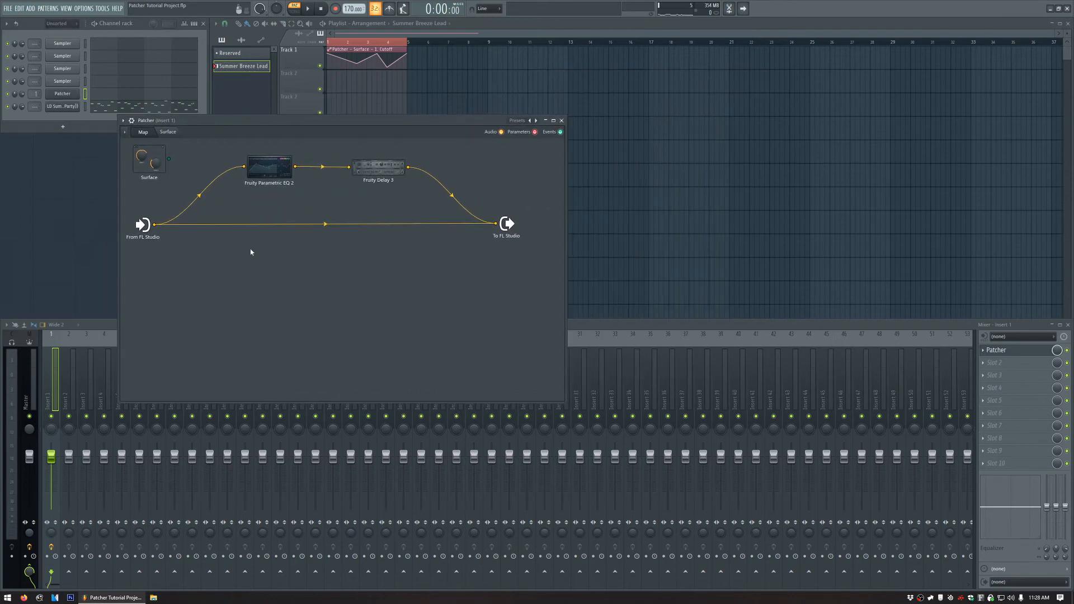
pyautogui.click(386, 170)
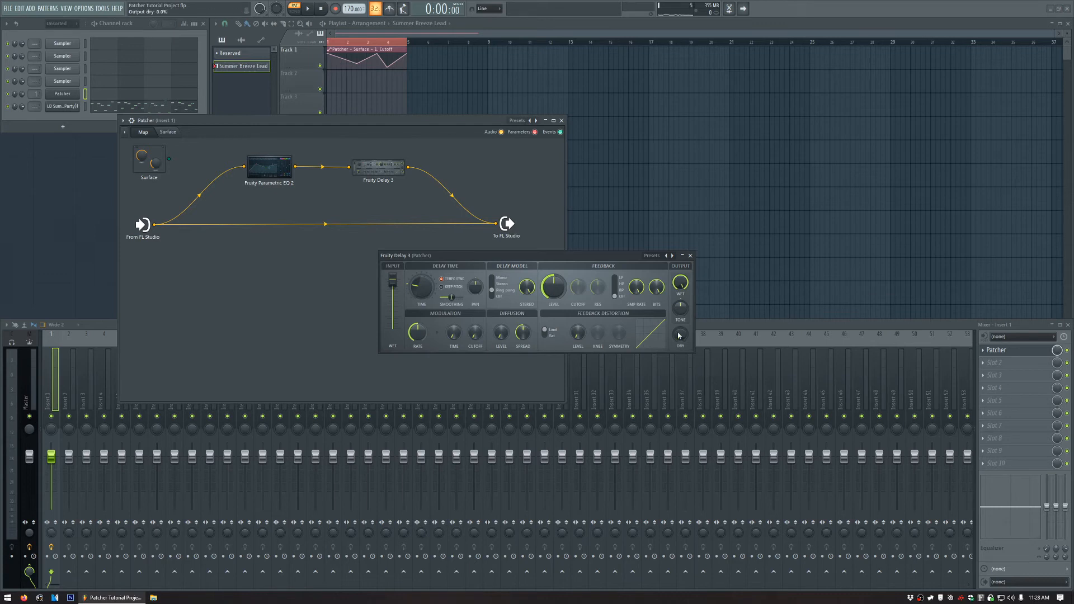
pyautogui.moveTo(585, 254); pyautogui.dragTo(851, 184)
# Open Fruity Parametric EQ 2 beside the map and shift the EQ and Fruity Delay 3 nodes towards the Patcher input.
pyautogui.click(265, 172)
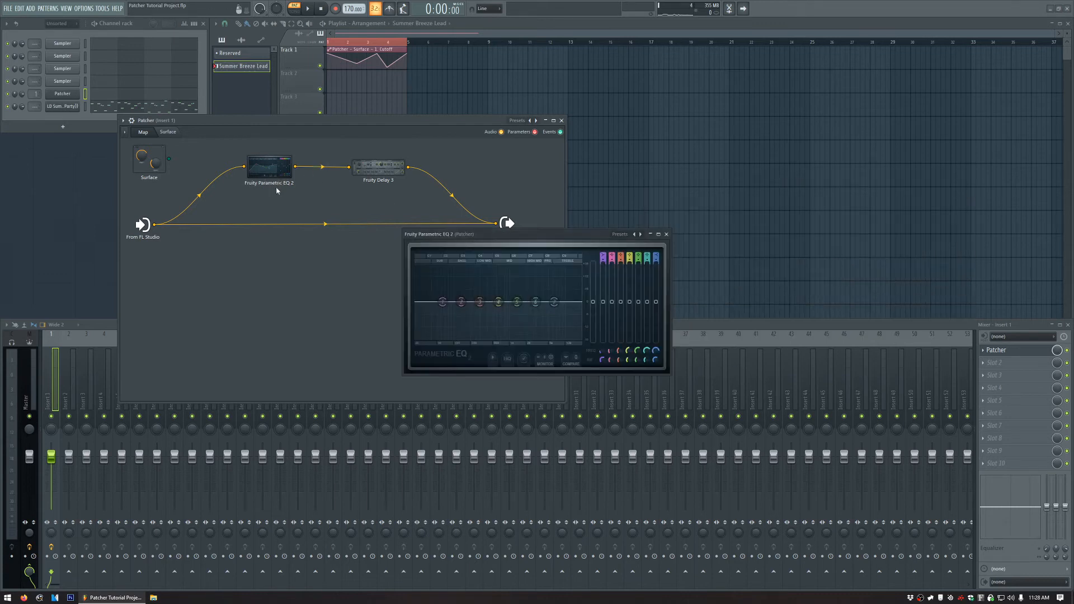
pyautogui.moveTo(513, 236); pyautogui.dragTo(709, 147)
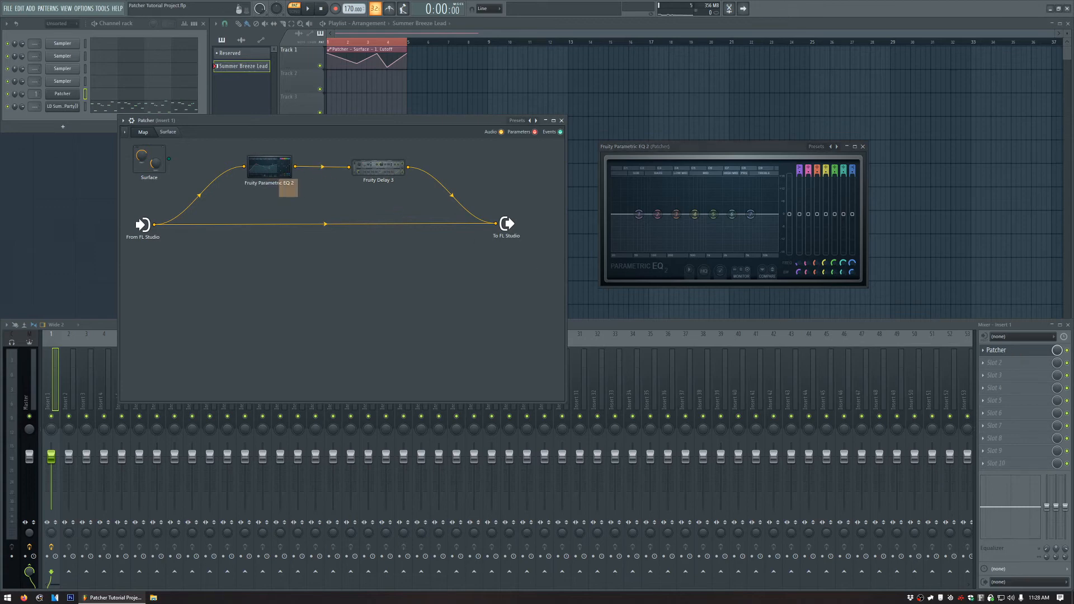
pyautogui.moveTo(269, 168); pyautogui.dragTo(255, 175)
pyautogui.moveTo(373, 173); pyautogui.dragTo(342, 173)
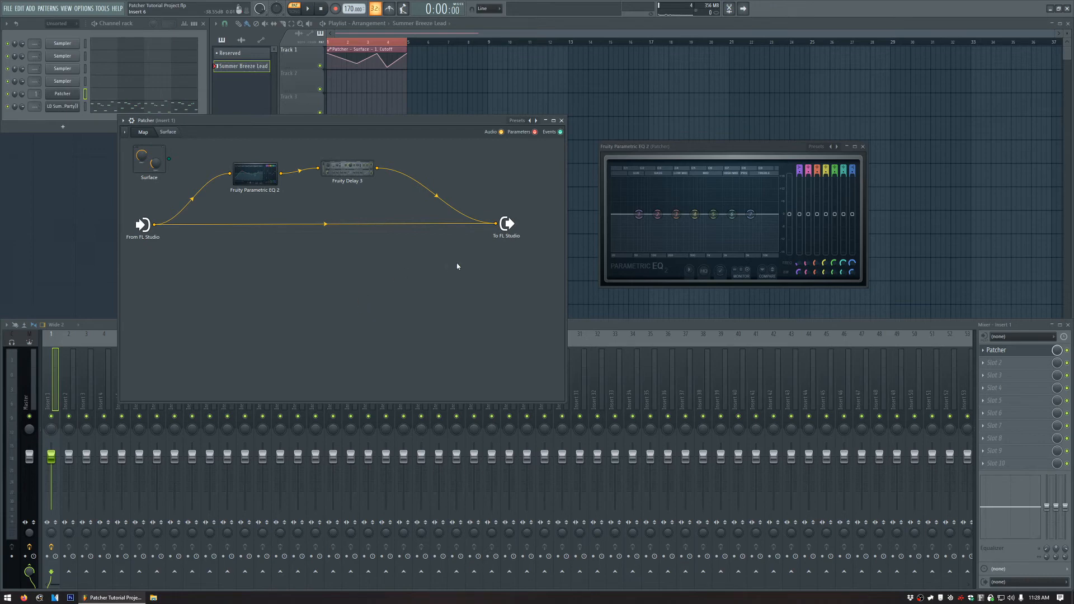
# Lower the volume fader of mixer Insert 1.
pyautogui.click(816, 147)
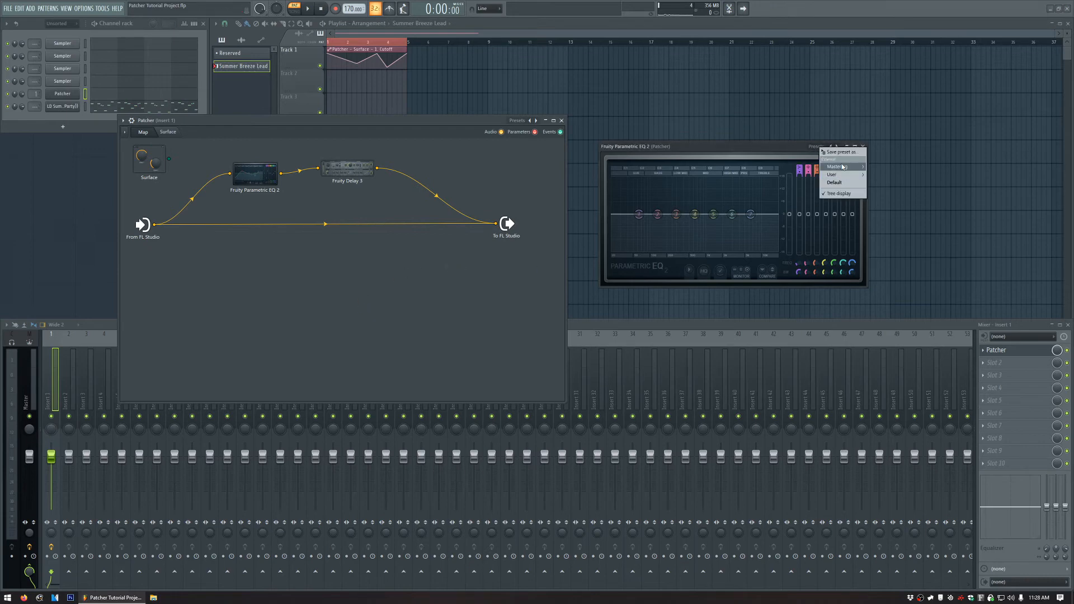
pyautogui.moveTo(838, 166)
pyautogui.click(765, 149)
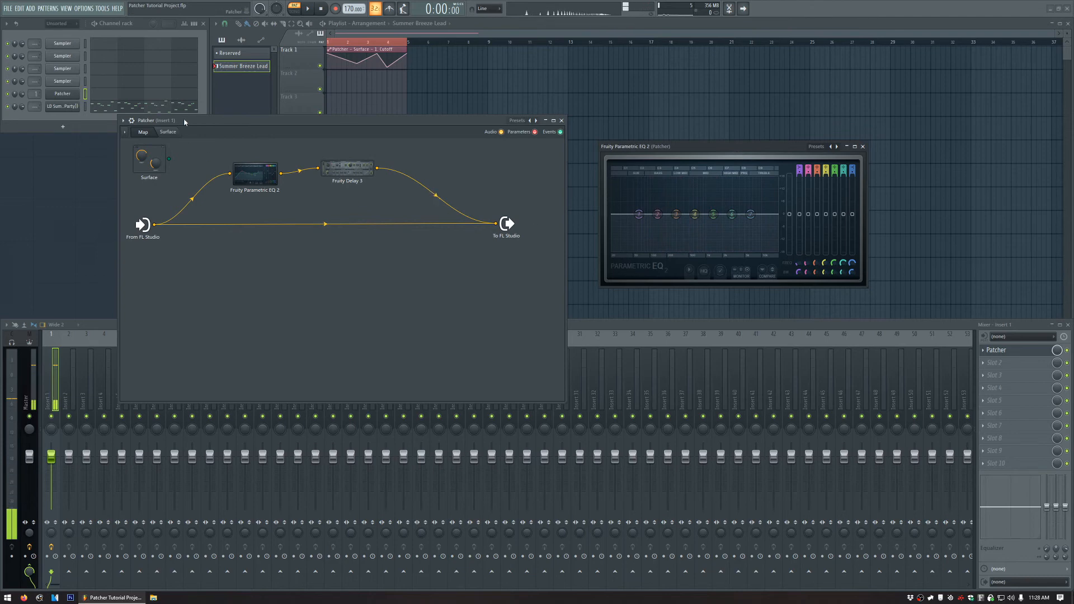
pyautogui.moveTo(51, 456); pyautogui.dragTo(52, 473)
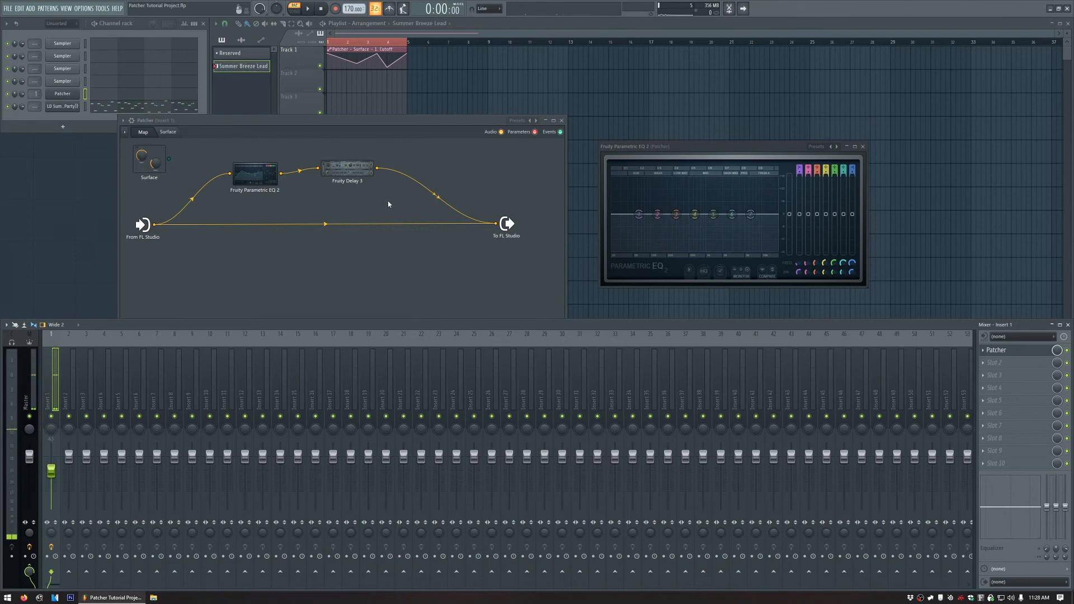
# Load the user preset Low Cut in Fruity Parametric EQ 2 and raise its cutoff frequency well into the mids.
pyautogui.click(817, 147)
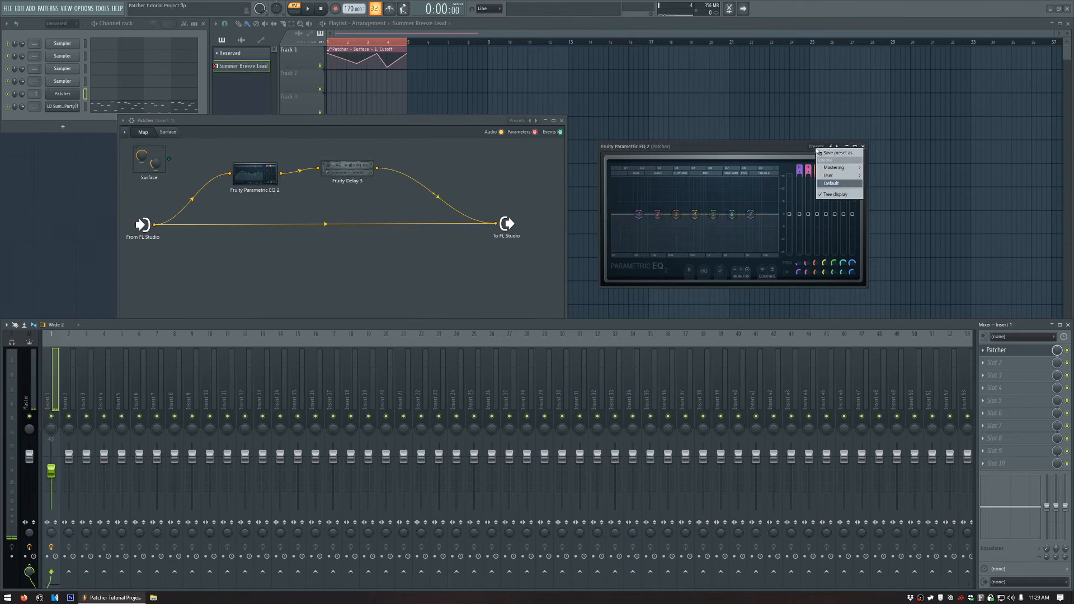
pyautogui.moveTo(845, 175)
pyautogui.click(884, 241)
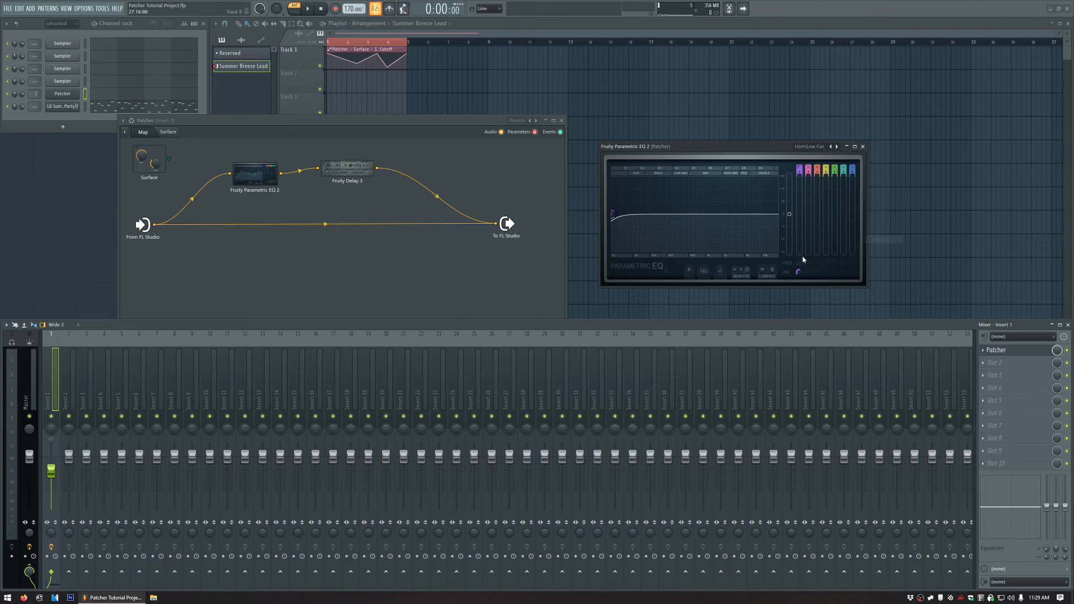
pyautogui.moveTo(796, 264)
pyautogui.mouseDown()
pyautogui.moveTo(797, 240)
pyautogui.moveTo(798, 260)
pyautogui.mouseUp()
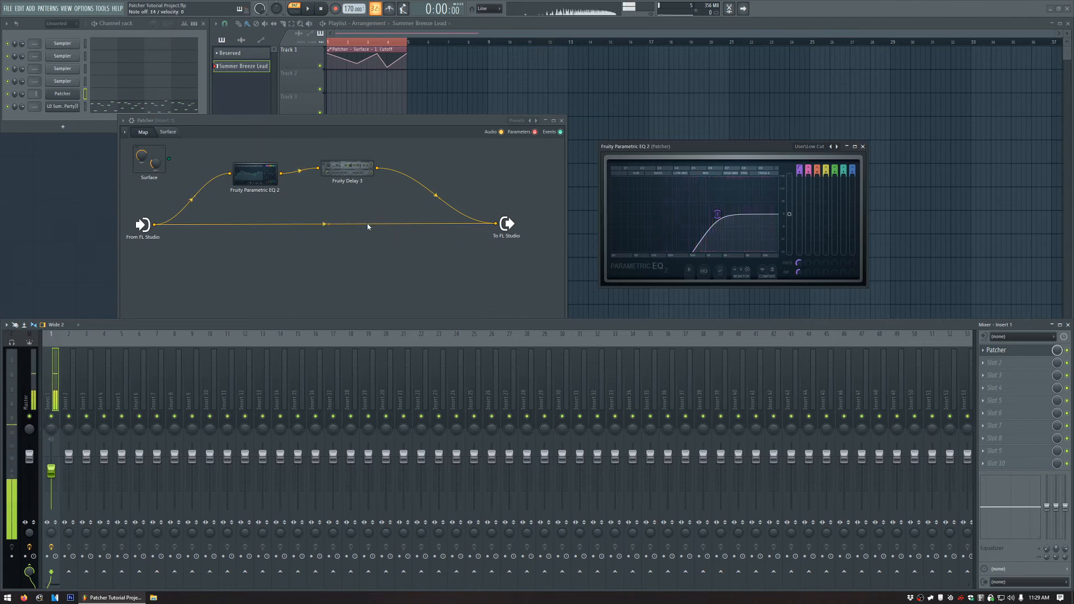
# Move the EQ node farther from Fruity Delay 3, bypass the Patcher in slot 1 and close the EQ.
pyautogui.moveTo(237, 179); pyautogui.dragTo(212, 178)
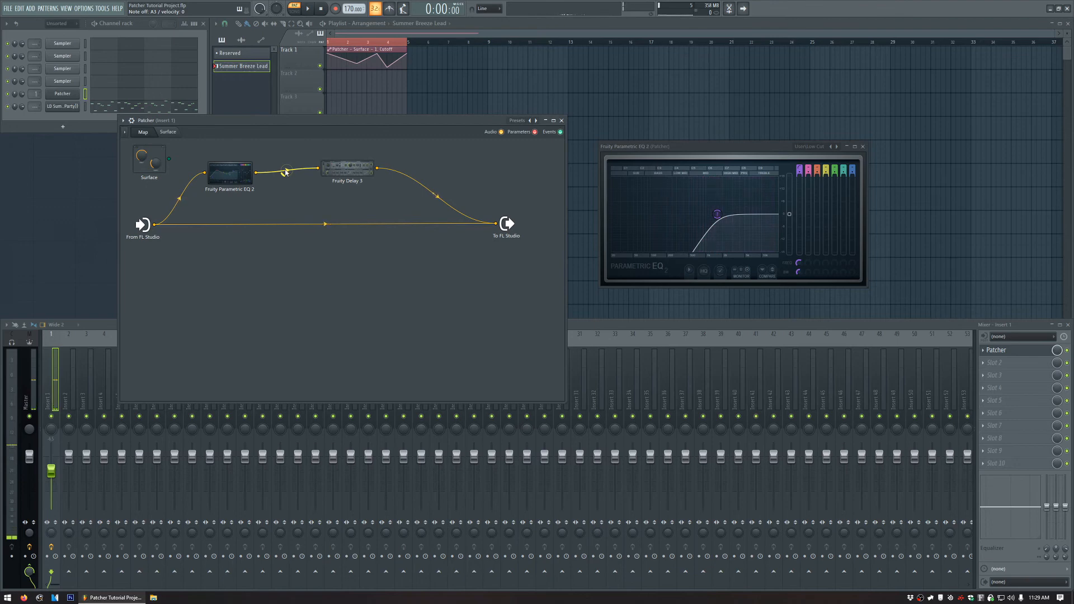
pyautogui.click(1069, 353)
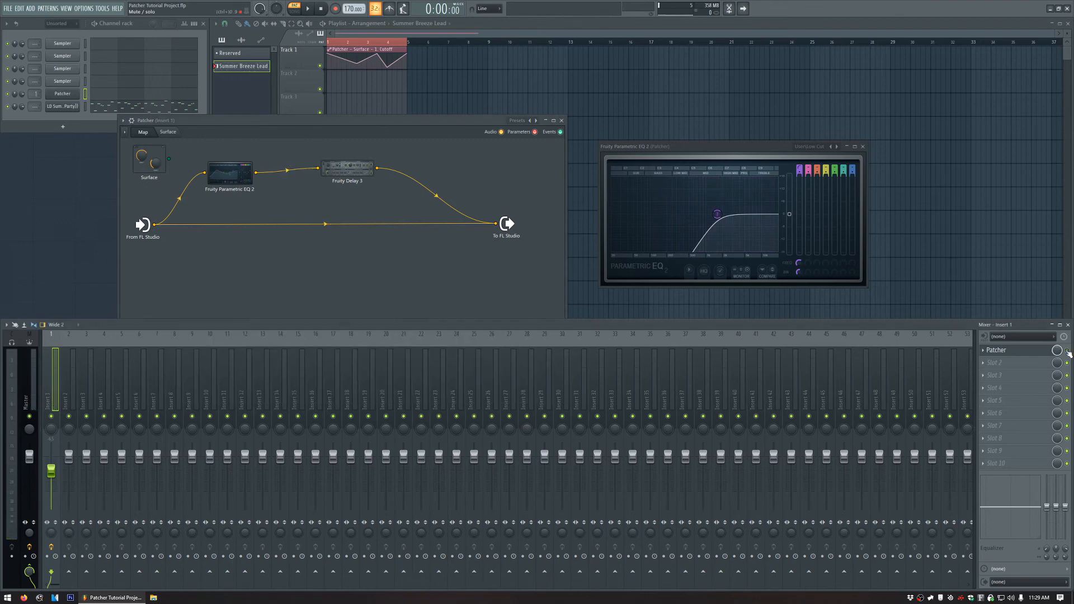
pyautogui.click(864, 147)
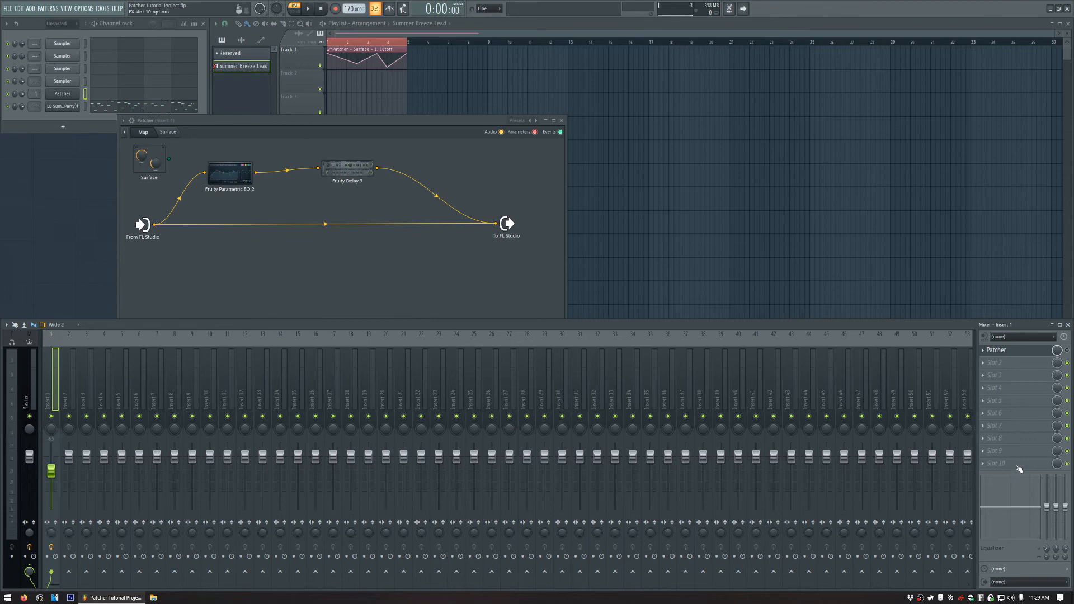
# Add a new Patcher to effect slot 6 of Insert 1, and widen its map with the output node farther from the input.
pyautogui.click(1021, 416)
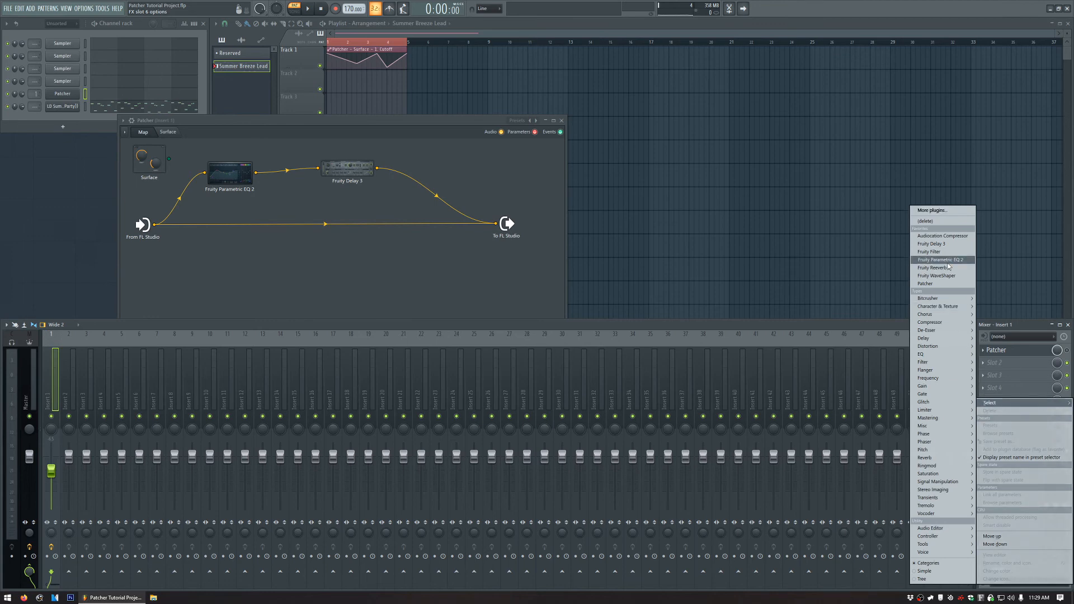
pyautogui.click(946, 284)
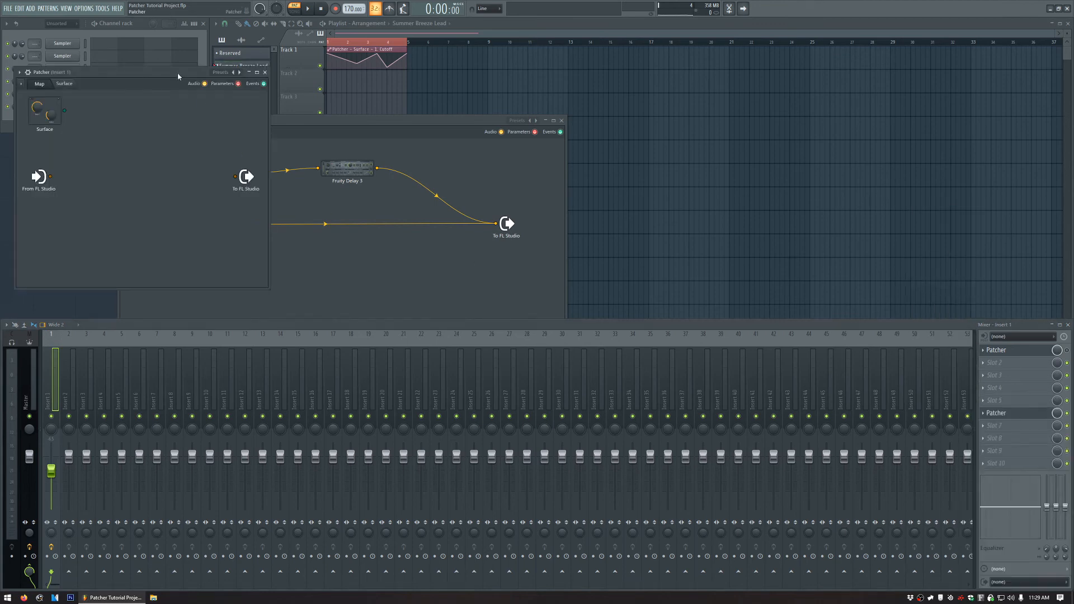
pyautogui.moveTo(178, 76); pyautogui.dragTo(466, 78)
pyautogui.moveTo(559, 294); pyautogui.dragTo(863, 335)
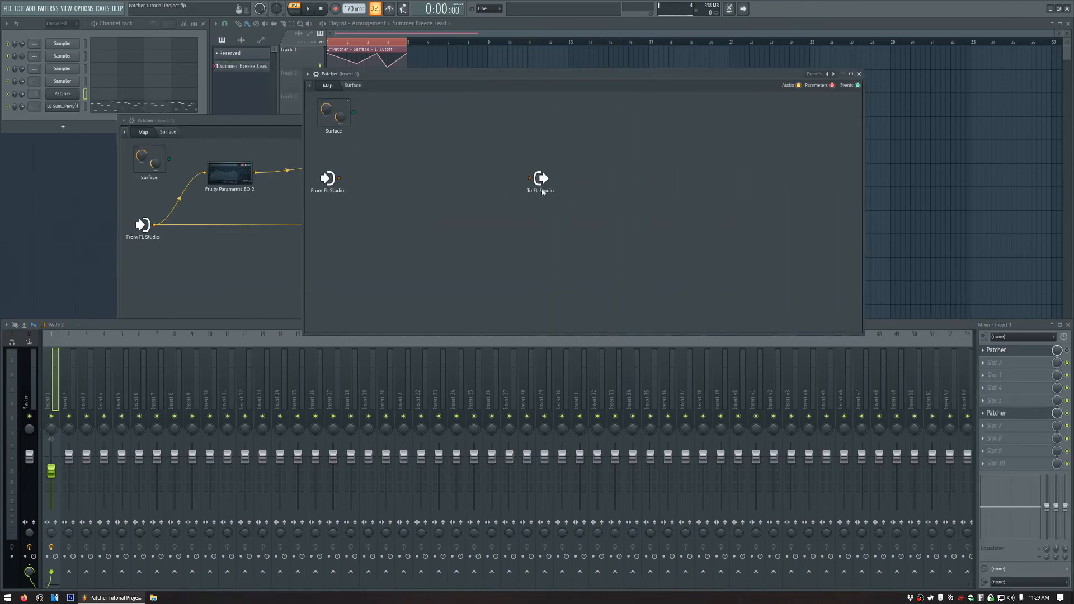
pyautogui.moveTo(535, 179); pyautogui.dragTo(771, 212)
# Chain Fruity Parametric EQ 2, Gross Beat, Fruity Limiter and Maximus in series between the new Patcher's input and output, and close it.
pyautogui.middleClick(428, 226)
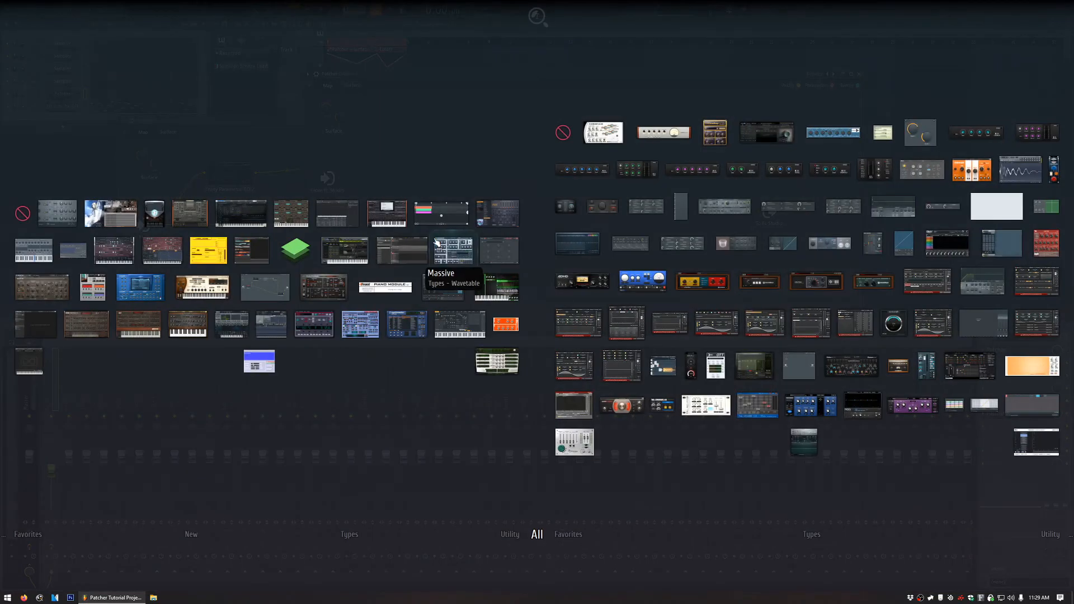
pyautogui.click(576, 252)
pyautogui.middleClick(528, 166)
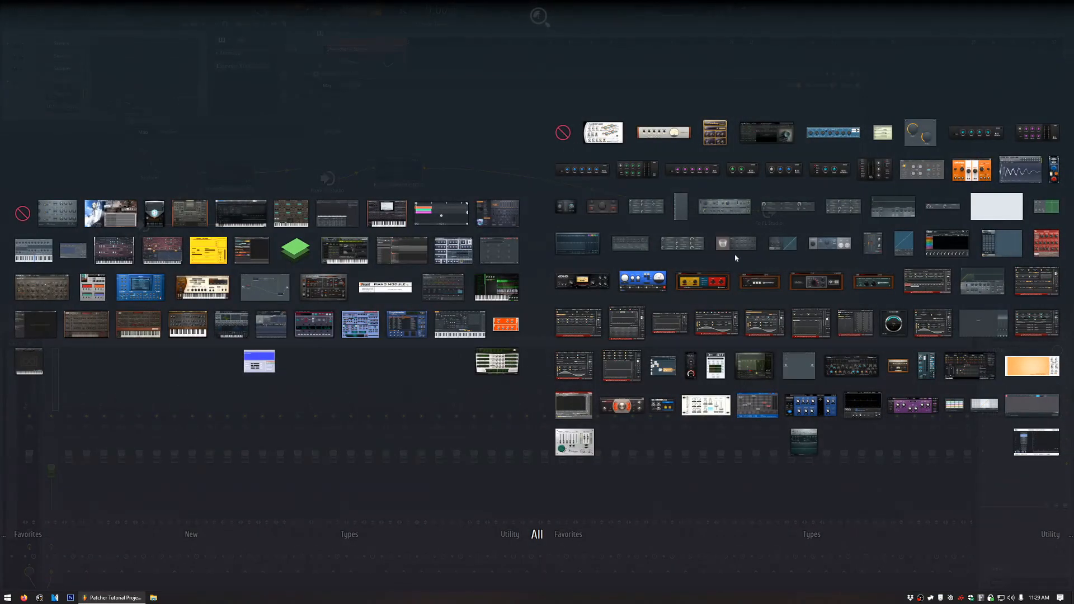
pyautogui.moveTo(1007, 247); pyautogui.dragTo(522, 180)
pyautogui.middleClick(620, 154)
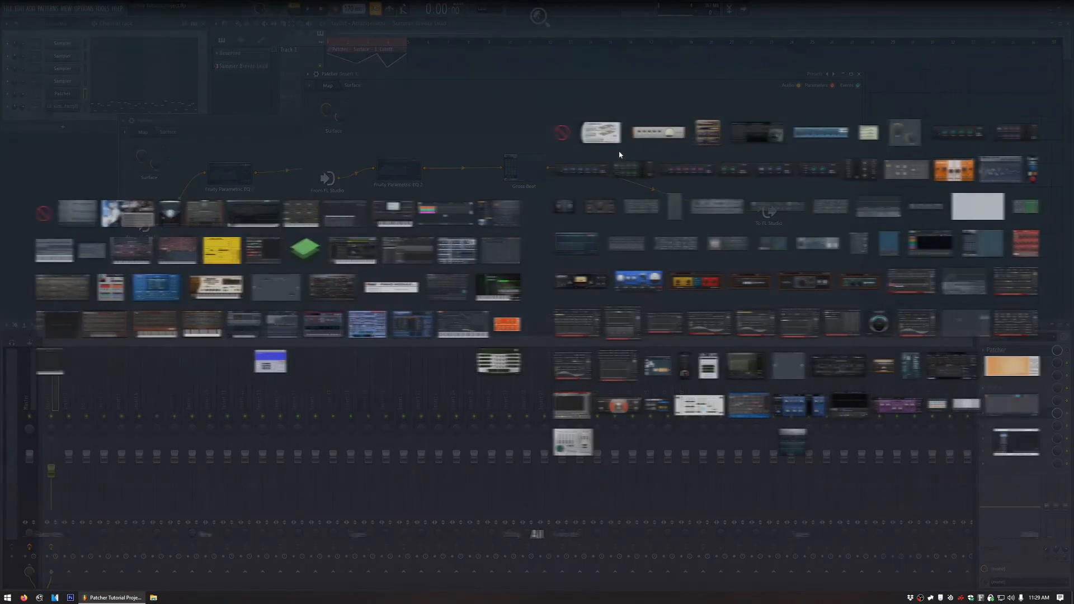
pyautogui.moveTo(879, 211); pyautogui.dragTo(610, 175)
pyautogui.middleClick(670, 147)
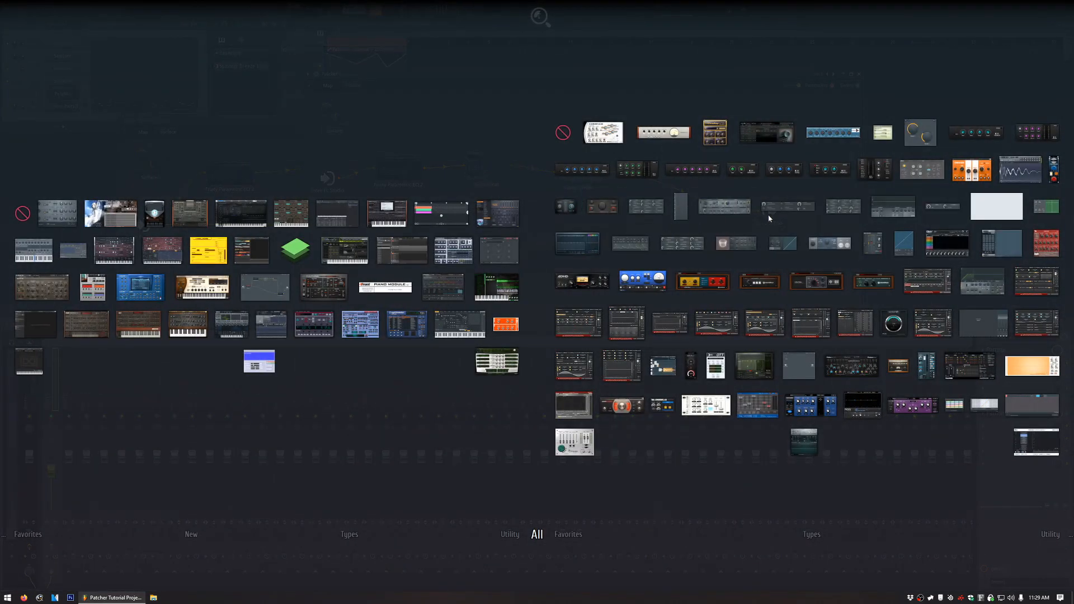
pyautogui.moveTo(980, 283); pyautogui.dragTo(679, 196)
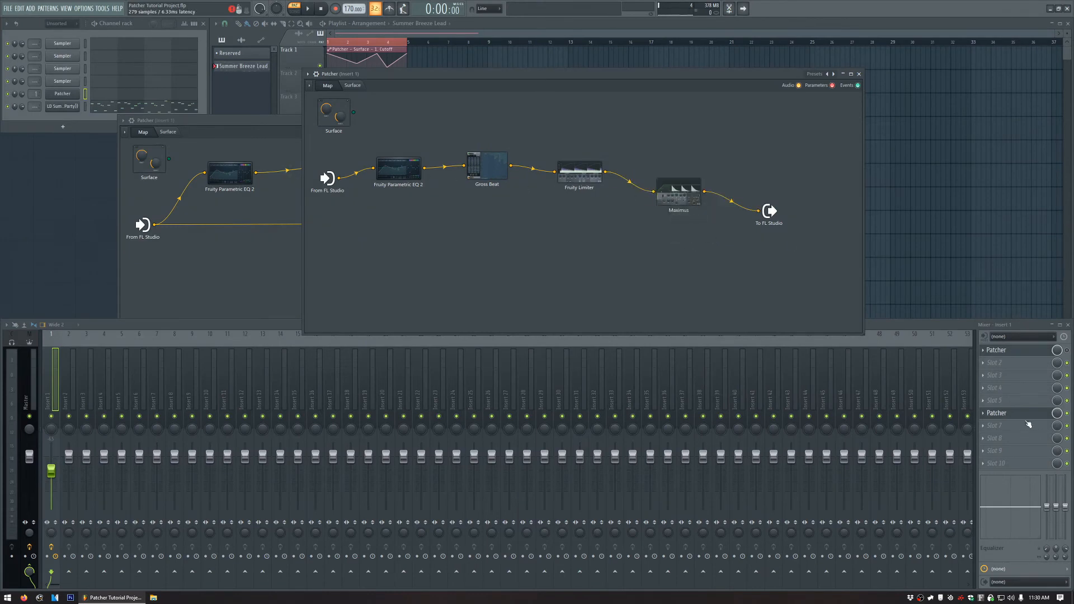
pyautogui.moveTo(732, 202)
pyautogui.click(859, 73)
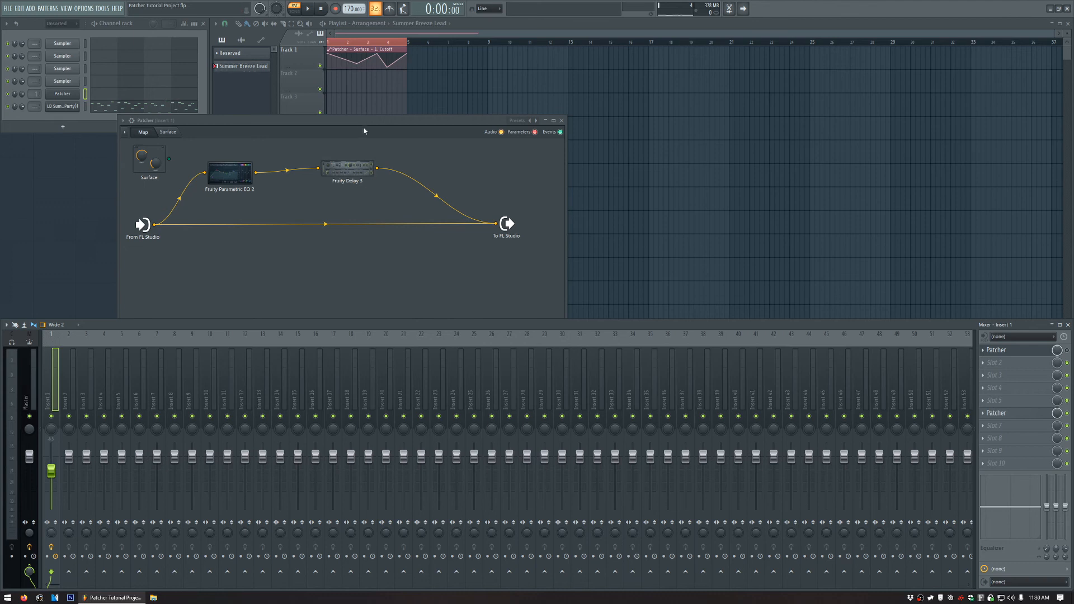
# Load the Conform 12.5.1 preset into the slot 1 Patcher.
pyautogui.moveTo(365, 122); pyautogui.dragTo(500, 85)
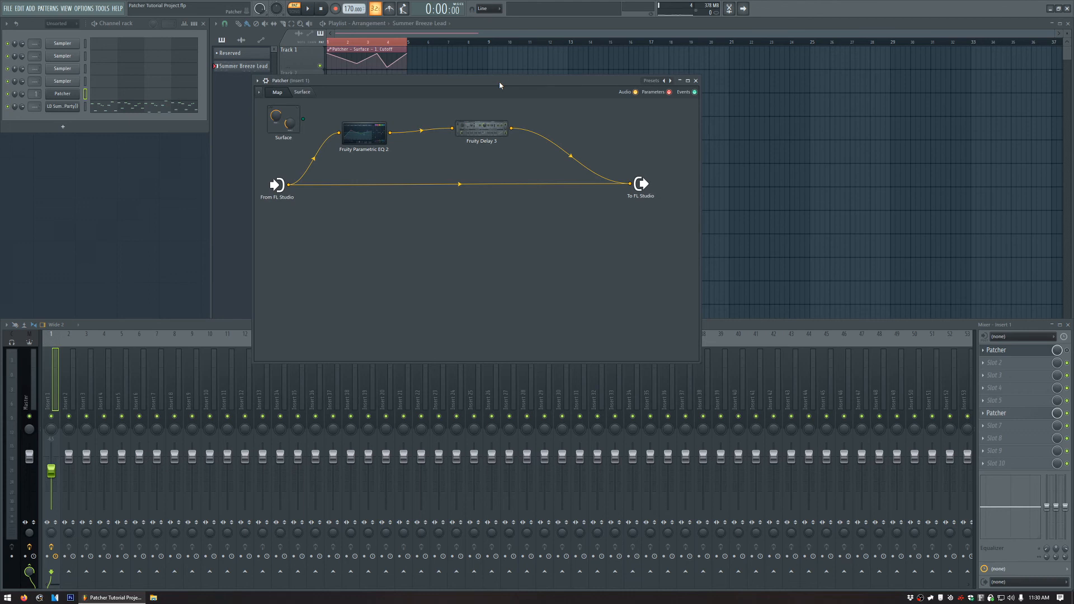
pyautogui.moveTo(361, 141); pyautogui.dragTo(372, 147)
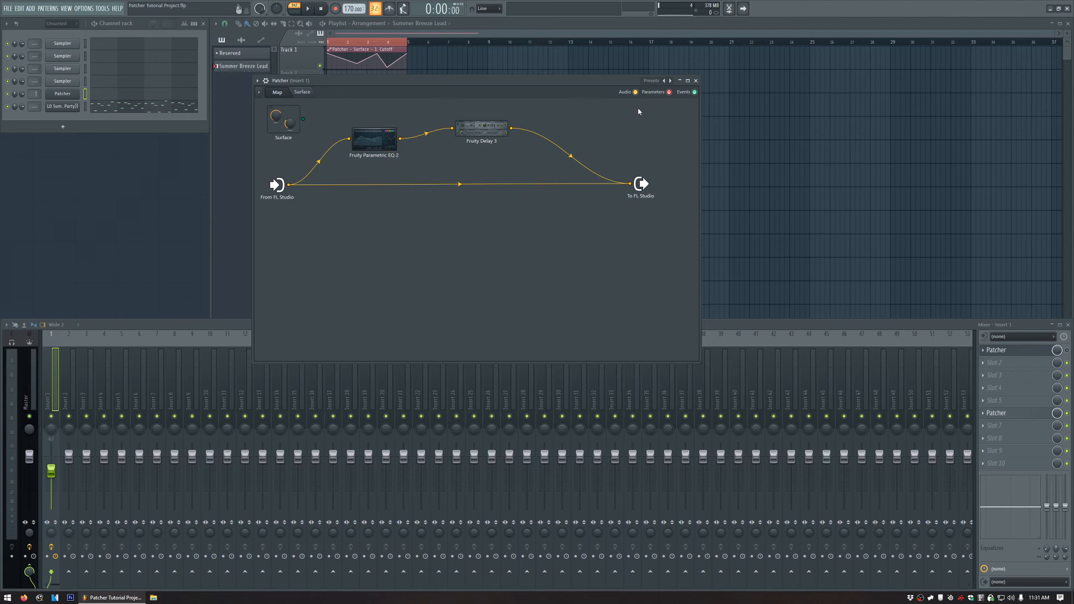
pyautogui.click(652, 81)
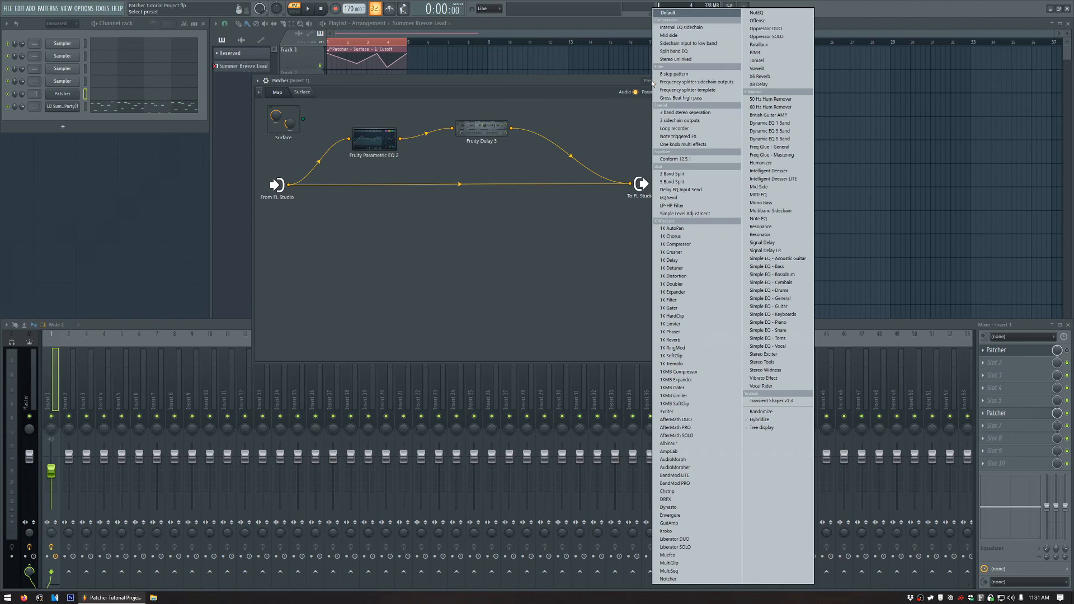
pyautogui.click(691, 160)
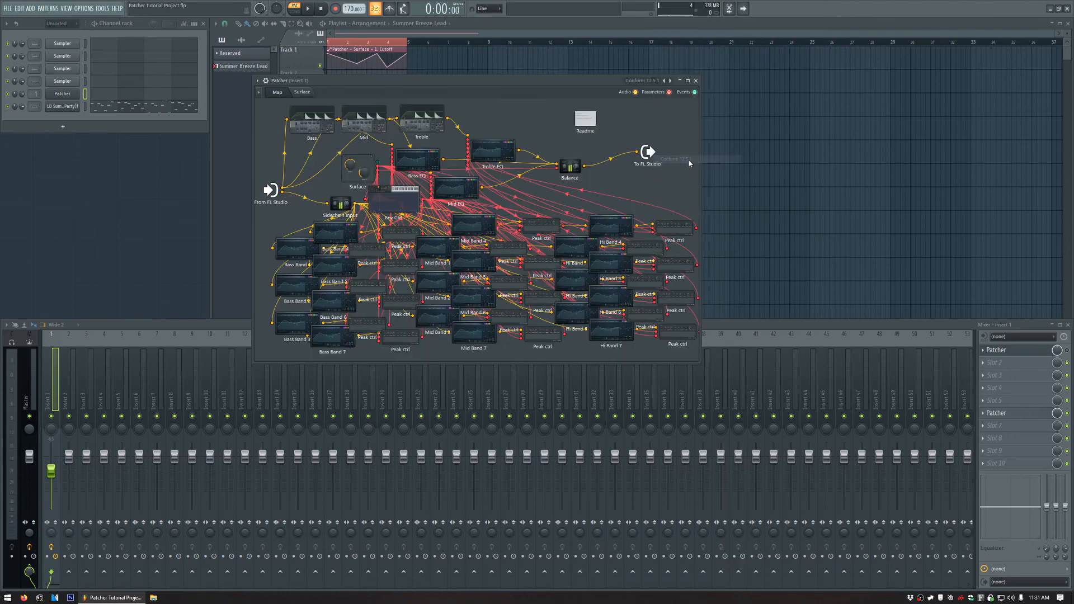
# Enlarge the Conform patch map to examine its band and Peak Controller routing, and close the Patcher.
pyautogui.moveTo(703, 365); pyautogui.dragTo(1007, 466)
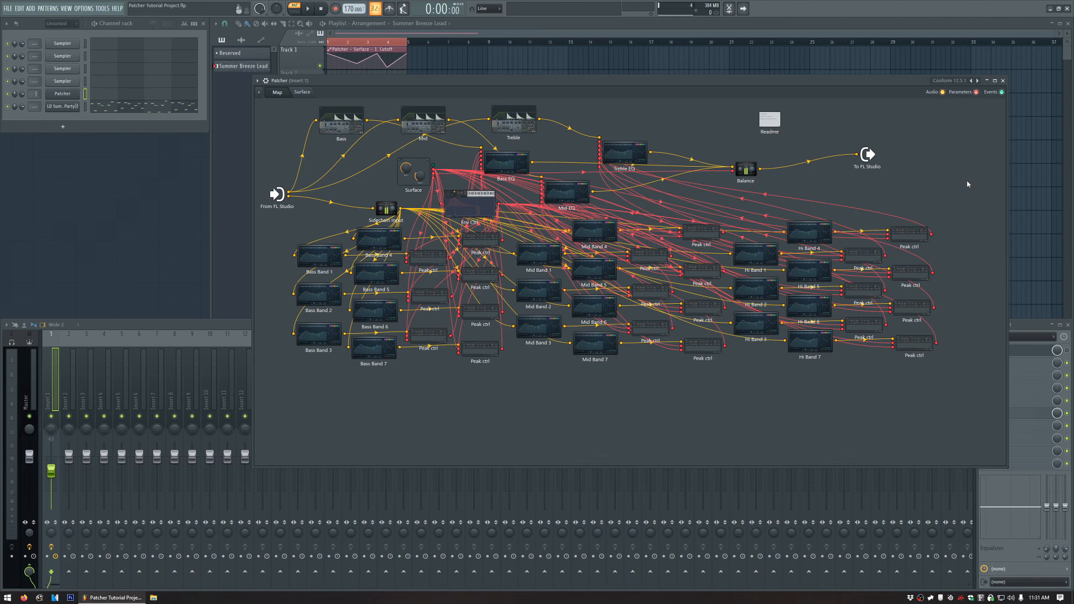
pyautogui.moveTo(874, 83); pyautogui.dragTo(727, 113)
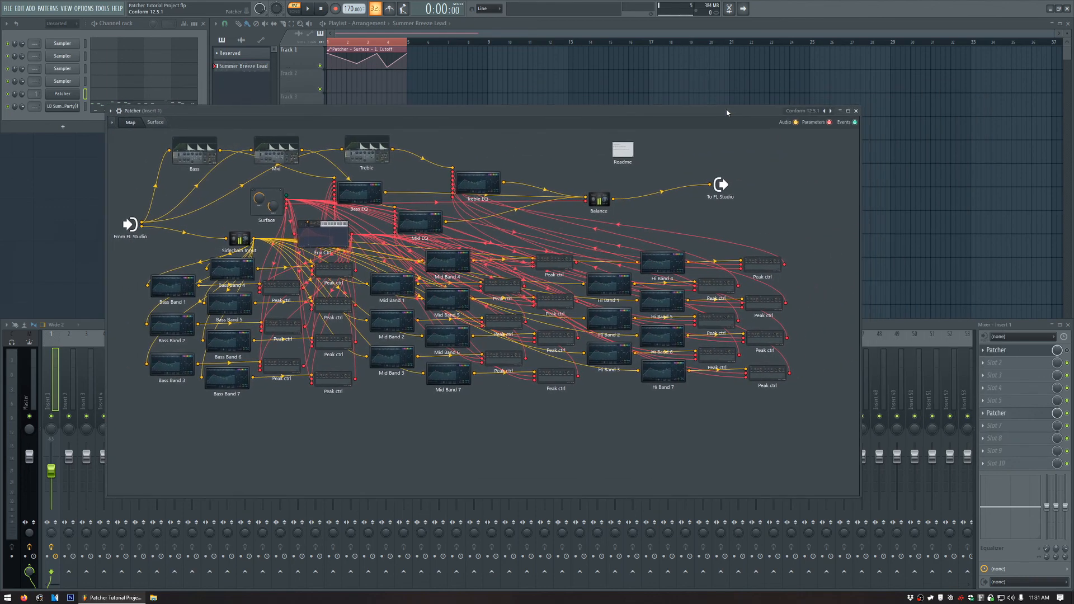
pyautogui.click(855, 111)
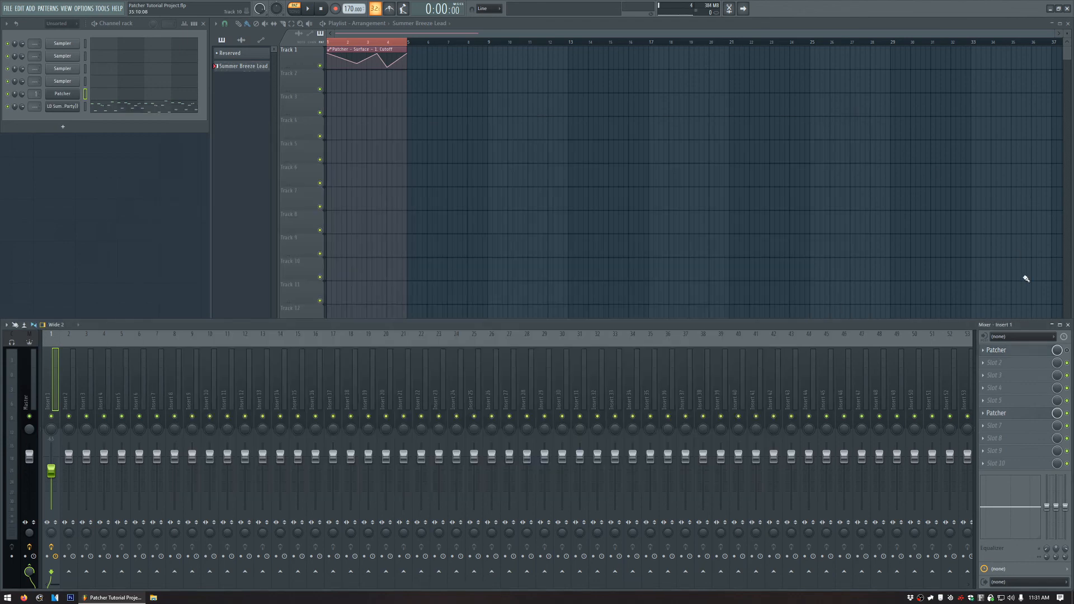